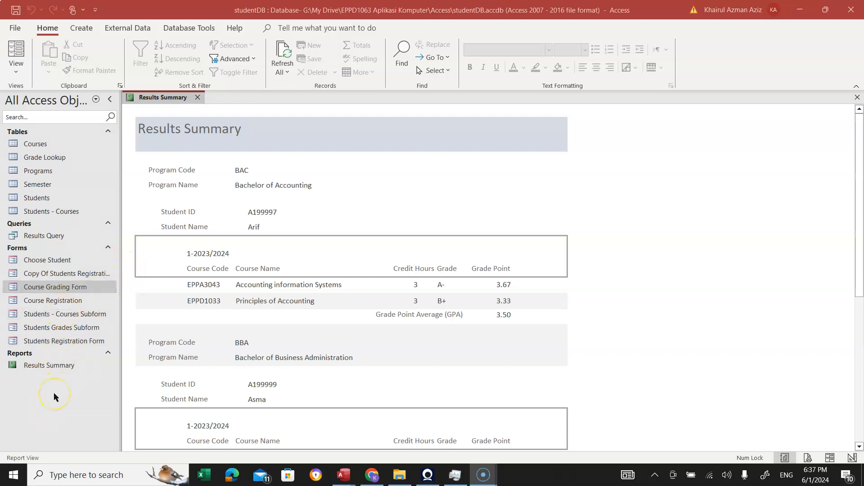
Create a blank form and switch it to Design View.
{"action": "left_click", "coordinate": [35, 264]}
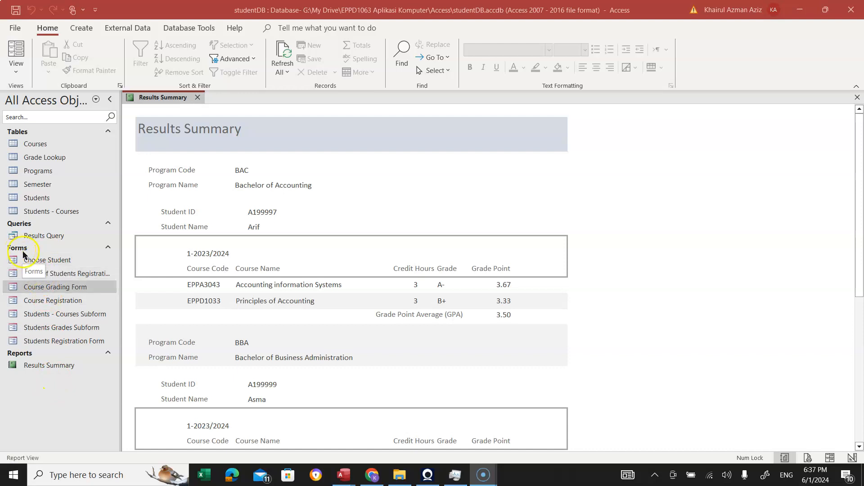
{"action": "left_click", "coordinate": [81, 30]}
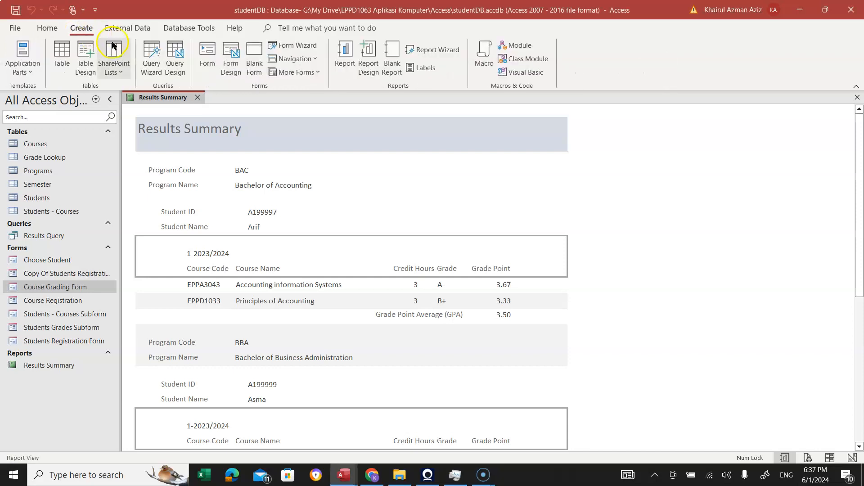
{"action": "left_click", "coordinate": [255, 53]}
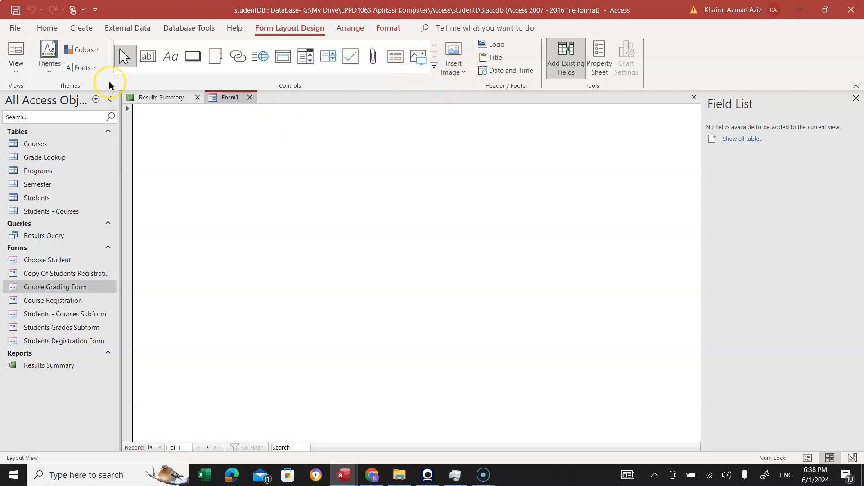
{"action": "left_click", "coordinate": [16, 68]}
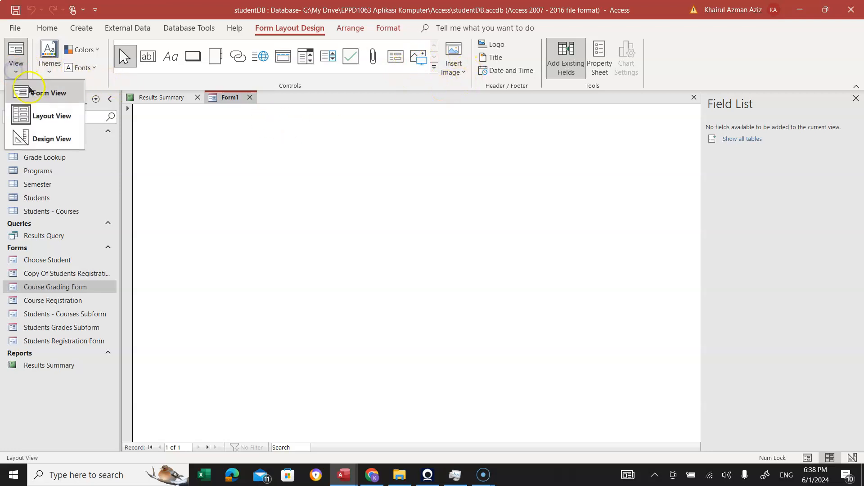
{"action": "left_click", "coordinate": [43, 139]}
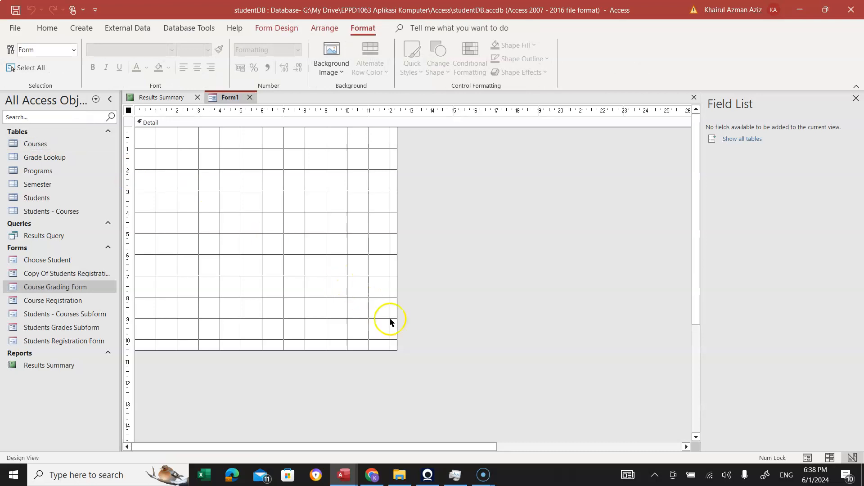
Enlarge the blank form's Detail area to about 23 cm wide and 13 cm high.
{"action": "right_click", "coordinate": [390, 333]}
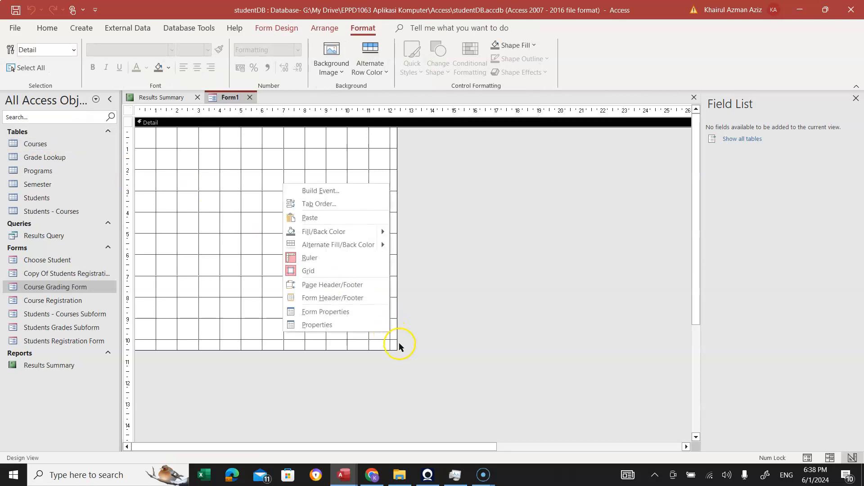
{"action": "left_click", "coordinate": [404, 275]}
{"action": "left_click_drag", "start_coordinate": [397, 237], "coordinate": [627, 249]}
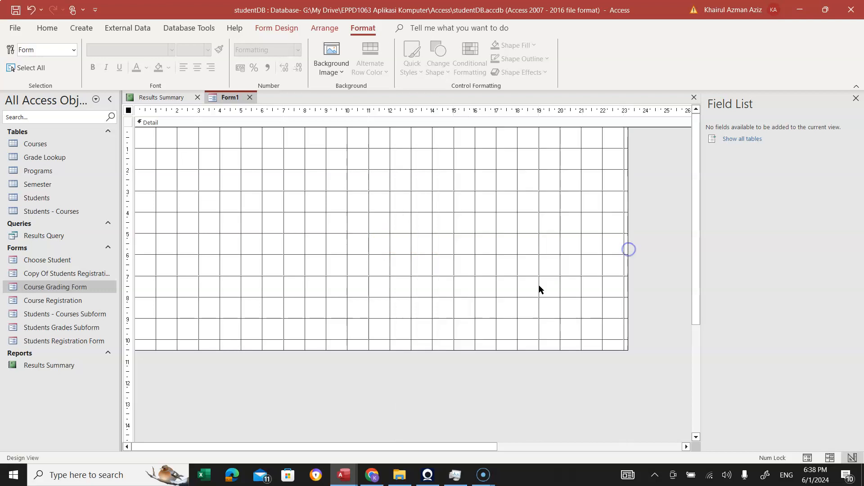
{"action": "left_click", "coordinate": [381, 352]}
{"action": "left_click_drag", "start_coordinate": [381, 352], "coordinate": [382, 401]}
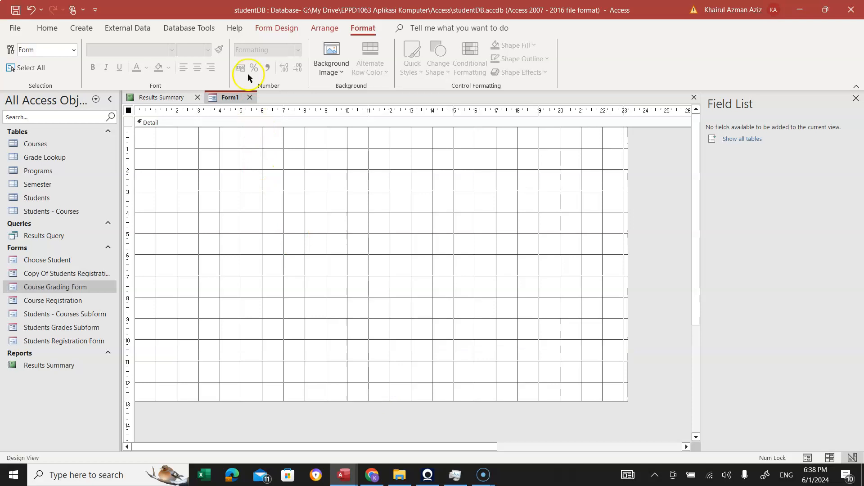
Add a command button in the left half of the Detail area that opens the Students Registration Form with all records.
{"action": "left_click", "coordinate": [277, 28]}
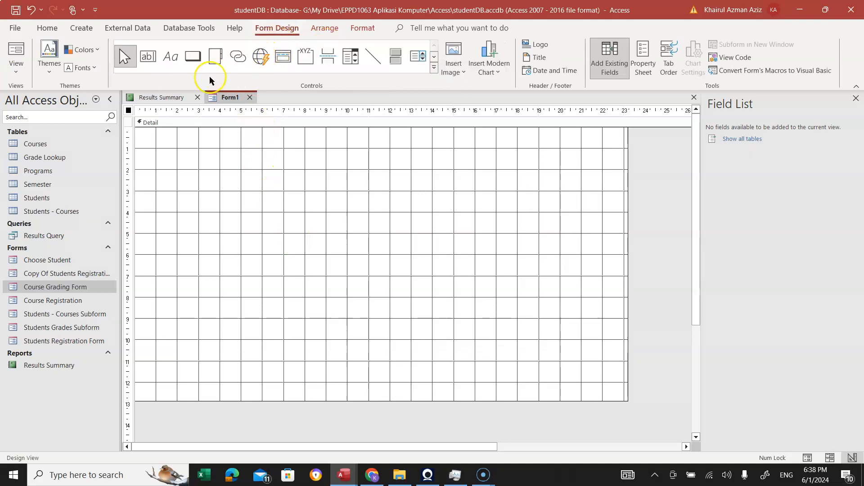
{"action": "left_click", "coordinate": [195, 57]}
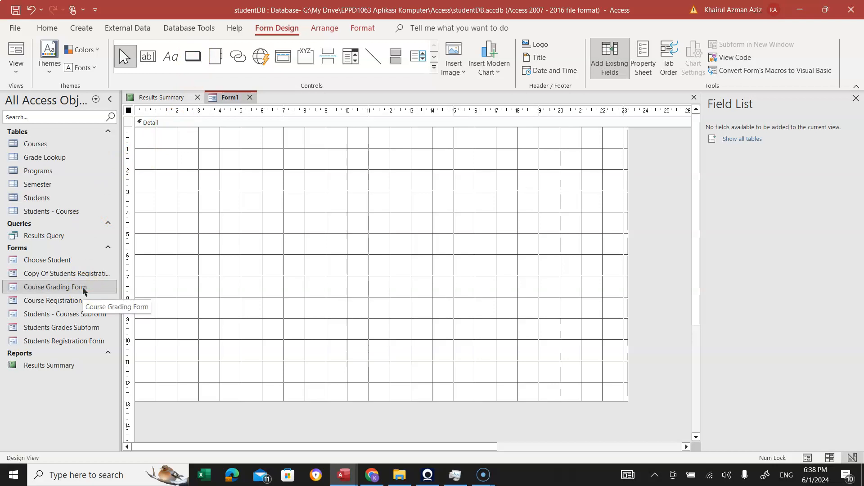
{"action": "left_click", "coordinate": [193, 59]}
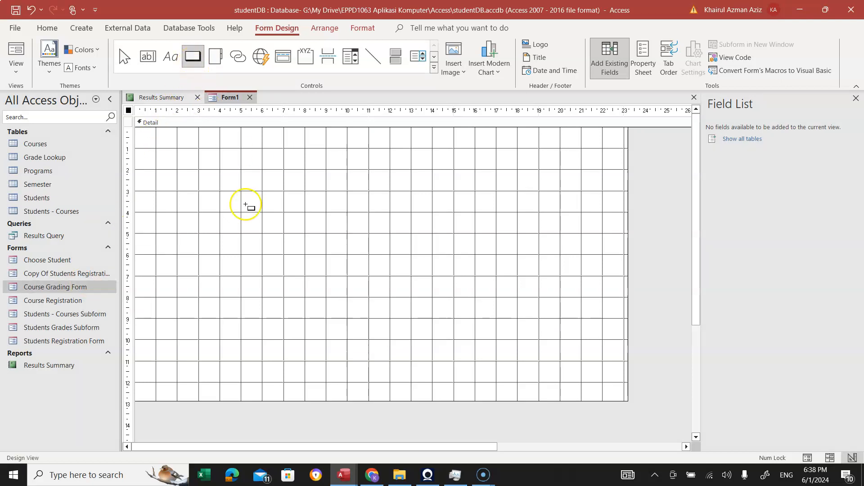
{"action": "left_click", "coordinate": [181, 229]}
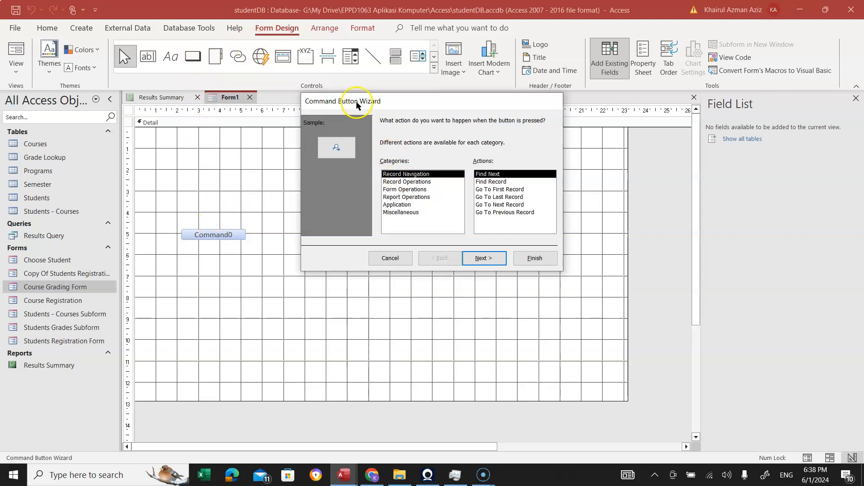
{"action": "left_click", "coordinate": [402, 190]}
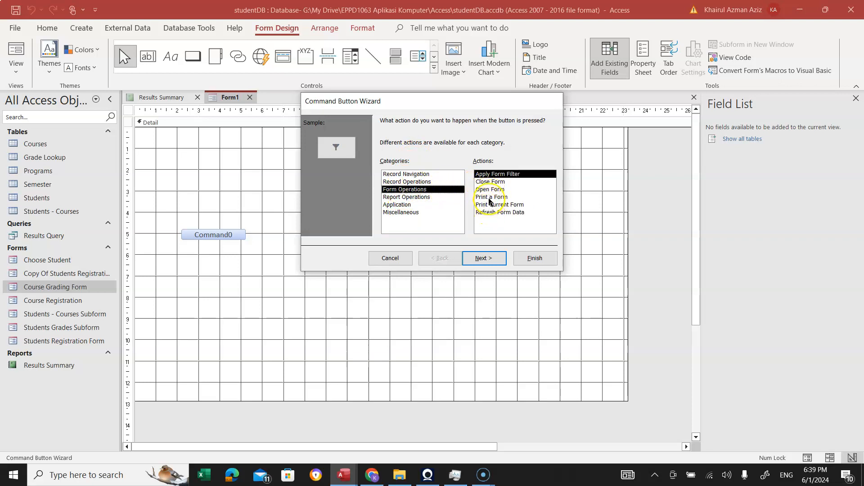
{"action": "left_click", "coordinate": [492, 190]}
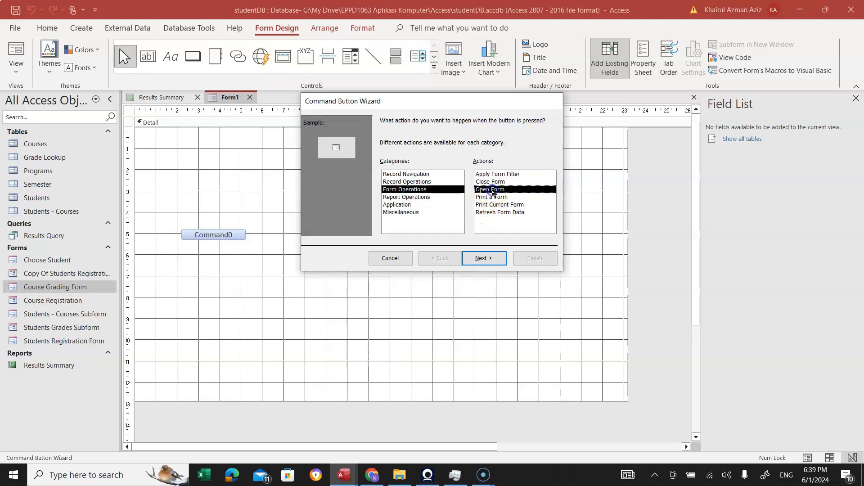
{"action": "left_click", "coordinate": [486, 258]}
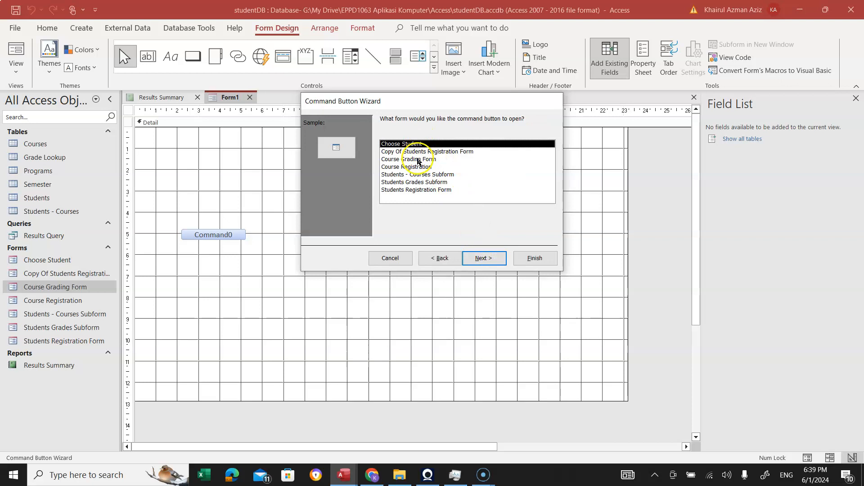
{"action": "left_click", "coordinate": [405, 191]}
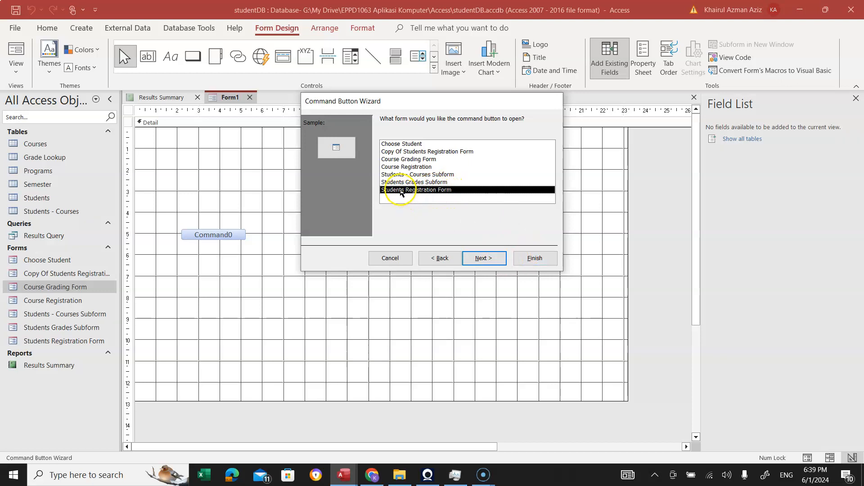
{"action": "left_click", "coordinate": [493, 255]}
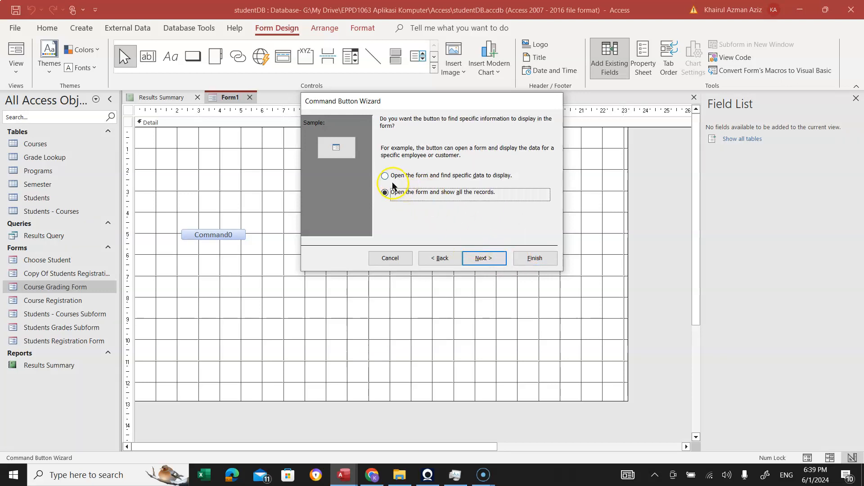
{"action": "left_click", "coordinate": [484, 260]}
Give the button the text caption "Student Maintenance", name it studentBttn, and complete the wizard.
{"action": "left_click", "coordinate": [385, 167]}
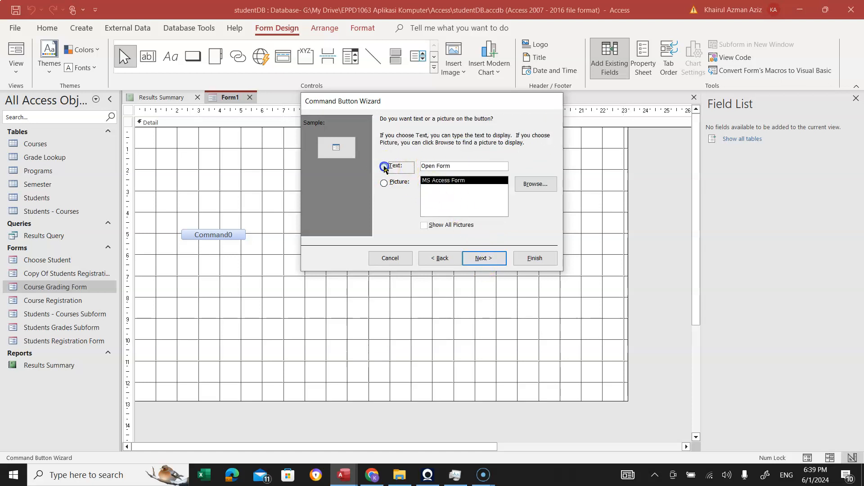
{"action": "left_click_drag", "start_coordinate": [451, 166], "coordinate": [414, 163]}
{"action": "type", "text": "Student"}
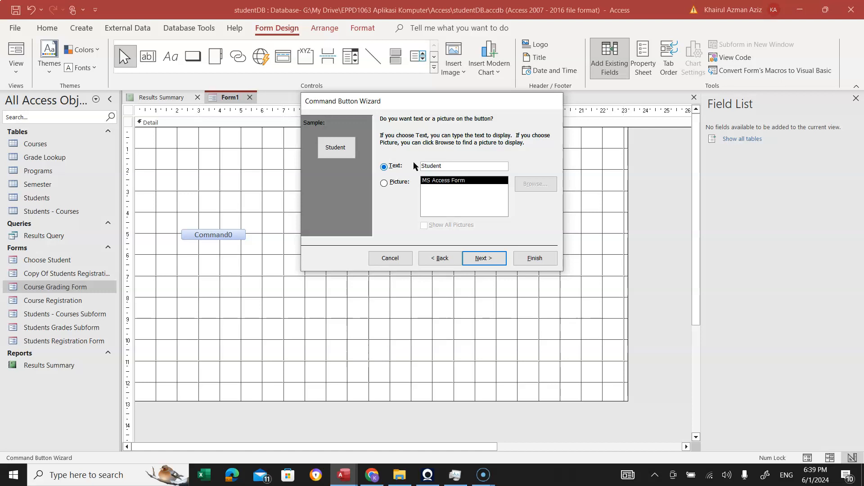
{"action": "type", "text": "Maintenance"}
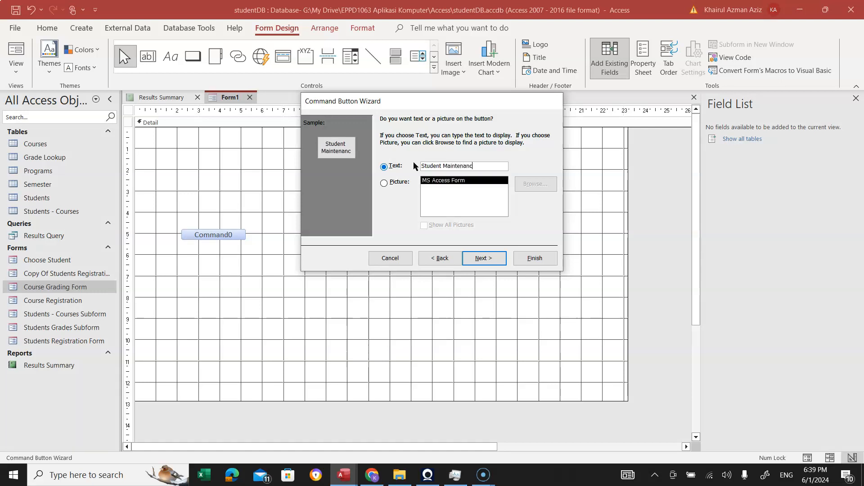
{"action": "left_click", "coordinate": [484, 258]}
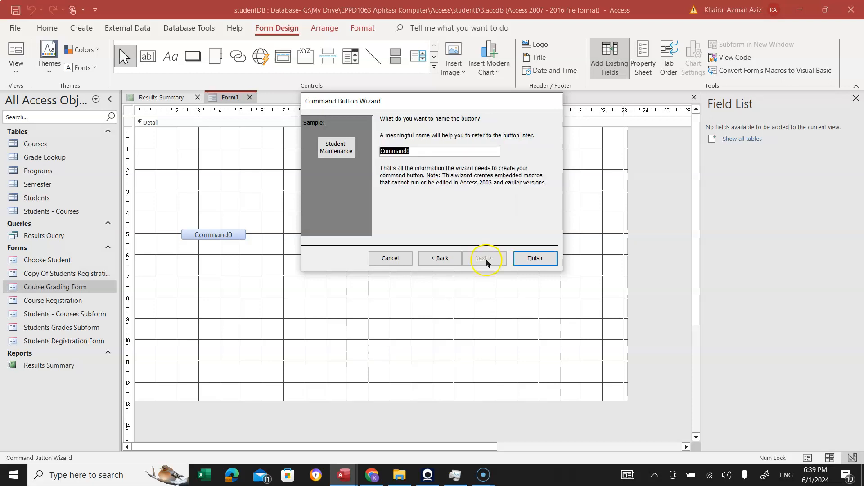
{"action": "type", "text": "studentMttn"}
{"action": "left_click", "coordinate": [539, 259]}
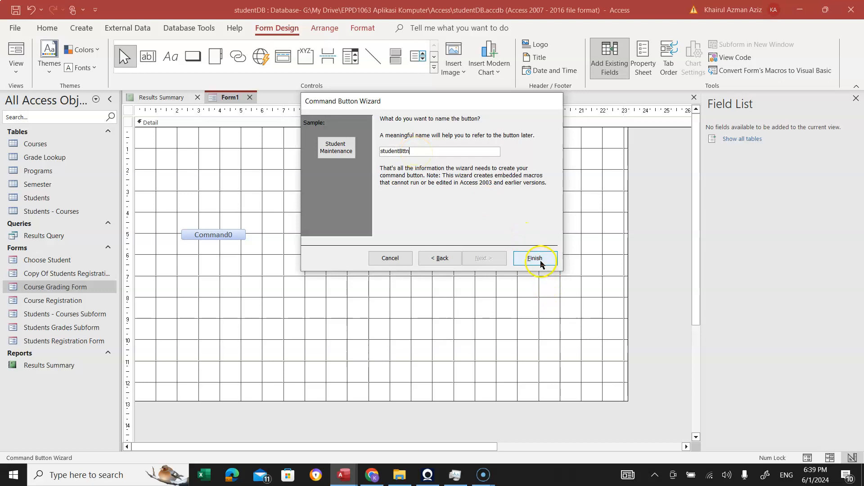
{"action": "left_click", "coordinate": [249, 264]}
{"action": "left_click", "coordinate": [219, 263]}
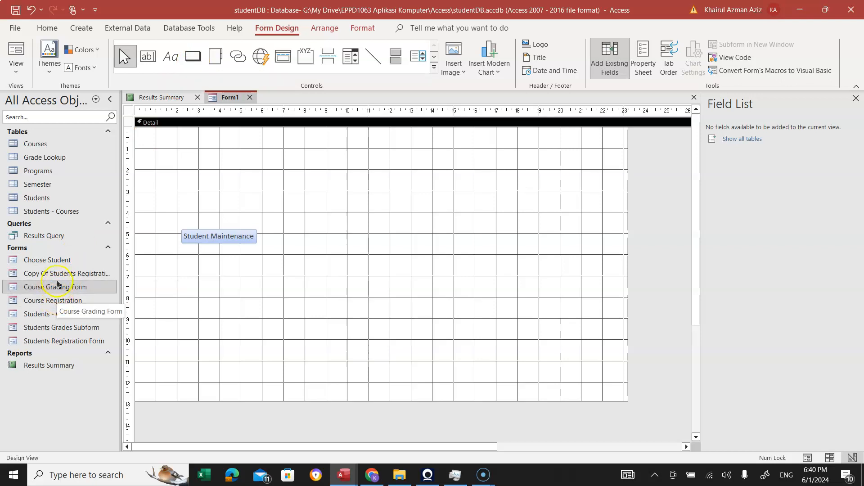
Check the Choose Student form, and add a command button beside Student Maintenance that opens it.
{"action": "double_click", "coordinate": [39, 261]}
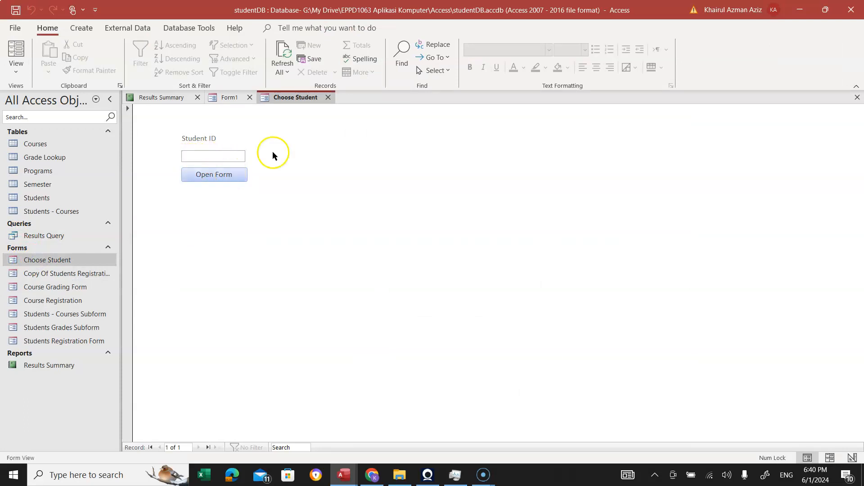
{"action": "left_click", "coordinate": [328, 98]}
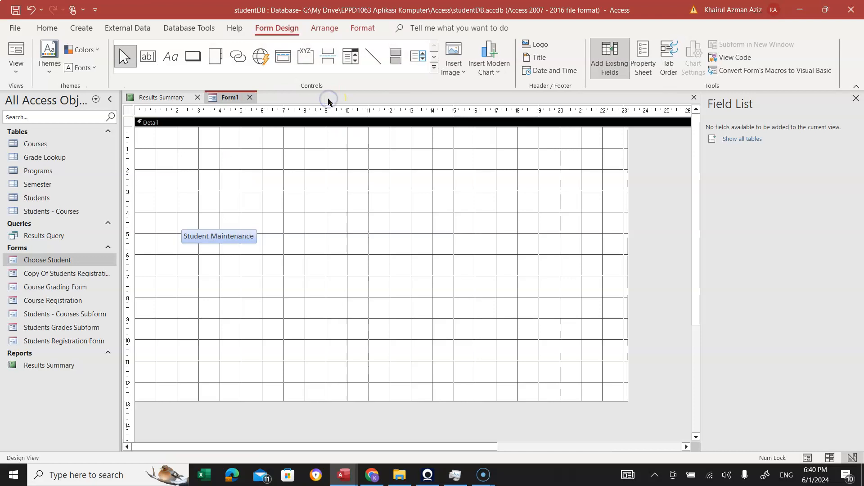
{"action": "left_click", "coordinate": [192, 57]}
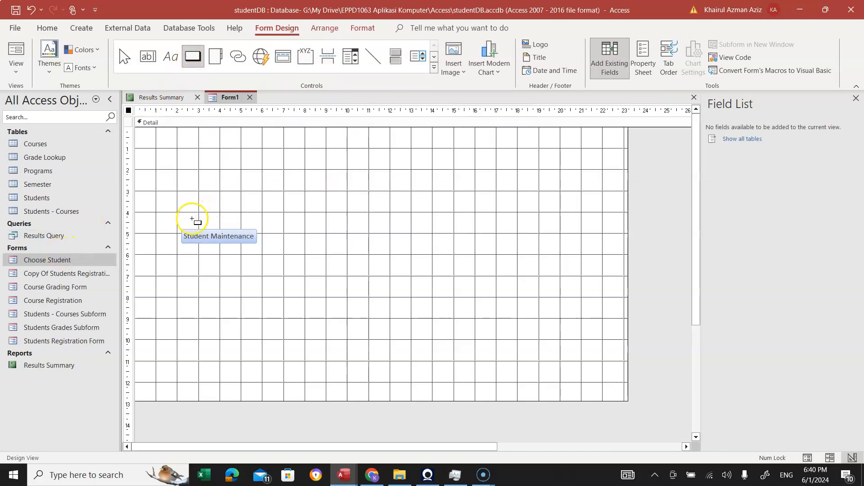
{"action": "left_click", "coordinate": [326, 232]}
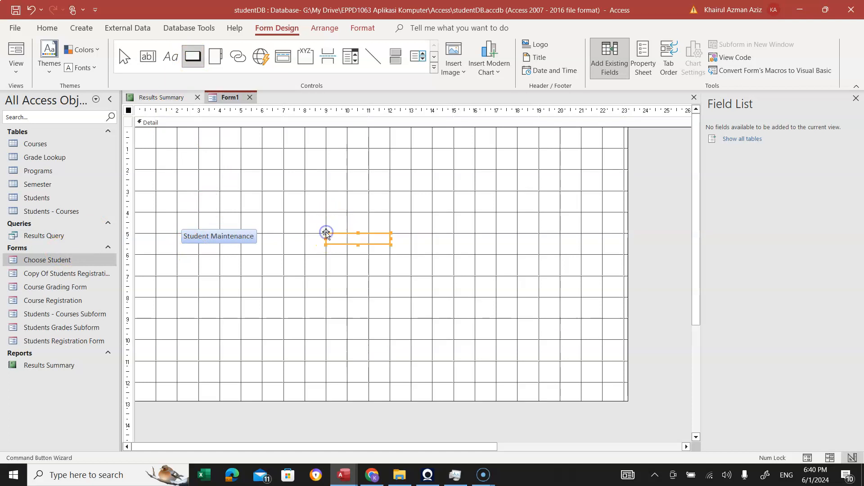
{"action": "left_click", "coordinate": [399, 191]}
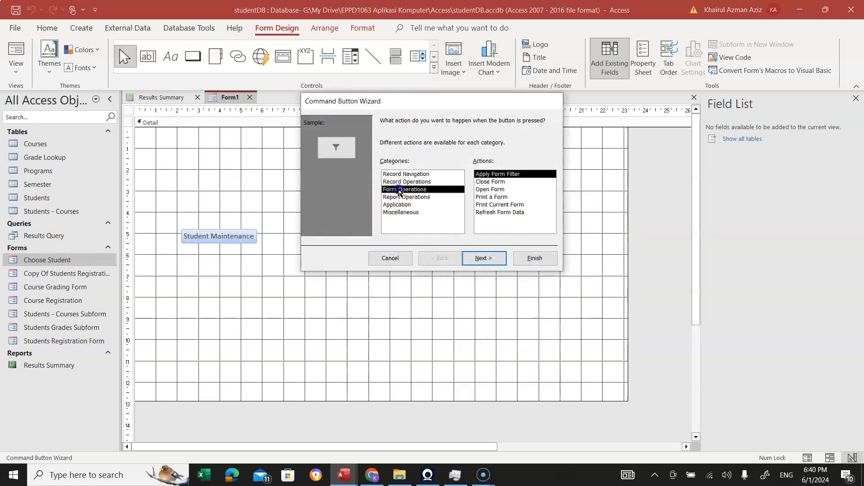
{"action": "left_click", "coordinate": [485, 190]}
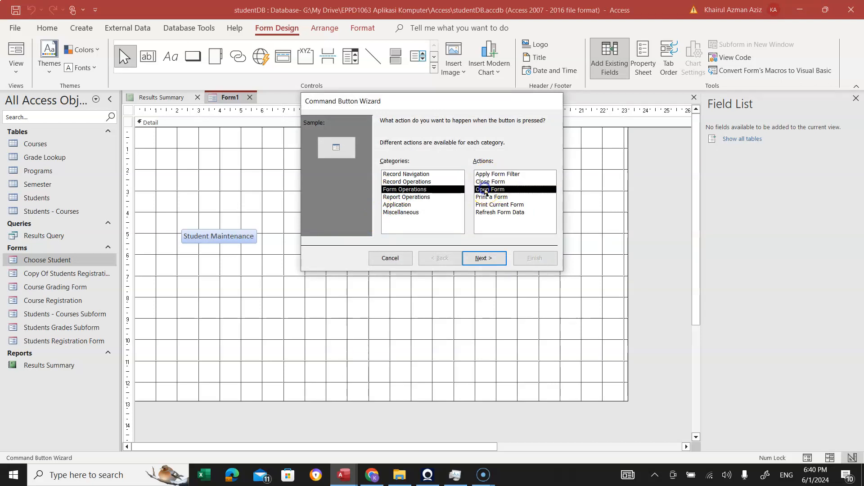
{"action": "left_click", "coordinate": [481, 259]}
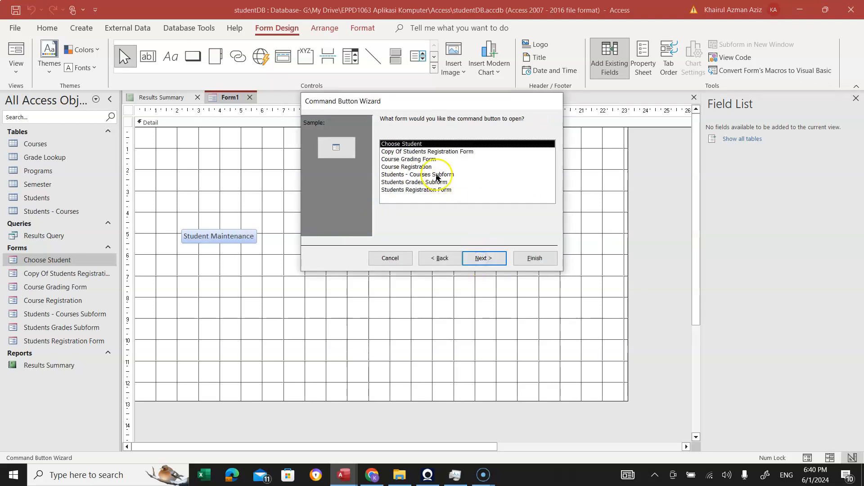
{"action": "left_click", "coordinate": [486, 255]}
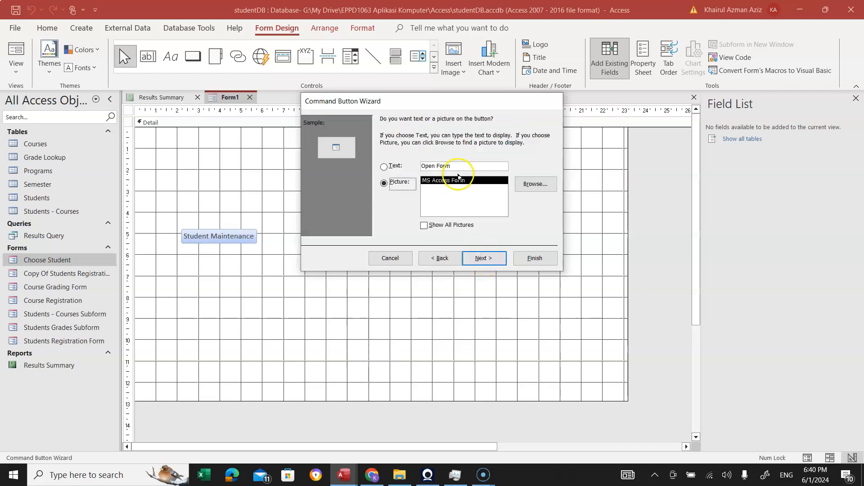
Give the second command button the text caption "Register Courses" instead of a picture.
{"action": "left_click", "coordinate": [384, 167]}
{"action": "left_click", "coordinate": [452, 167]}
{"action": "left_click_drag", "start_coordinate": [452, 167], "coordinate": [423, 167]}
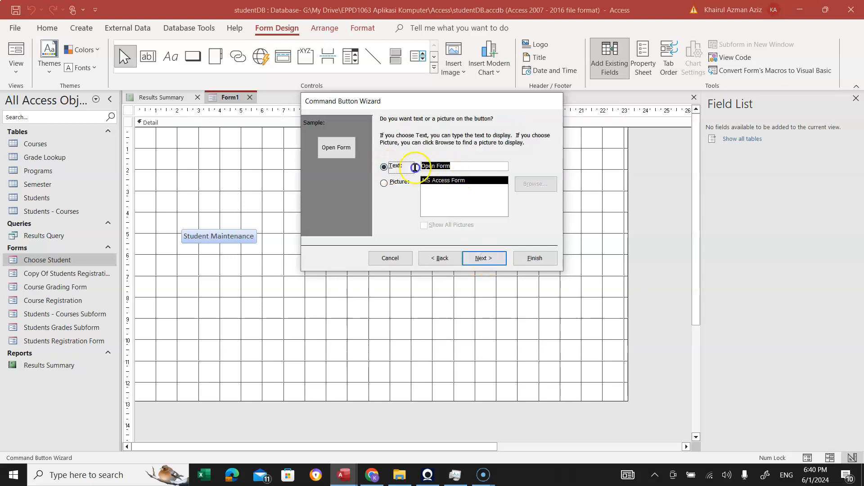
{"action": "type", "text": "Reg"}
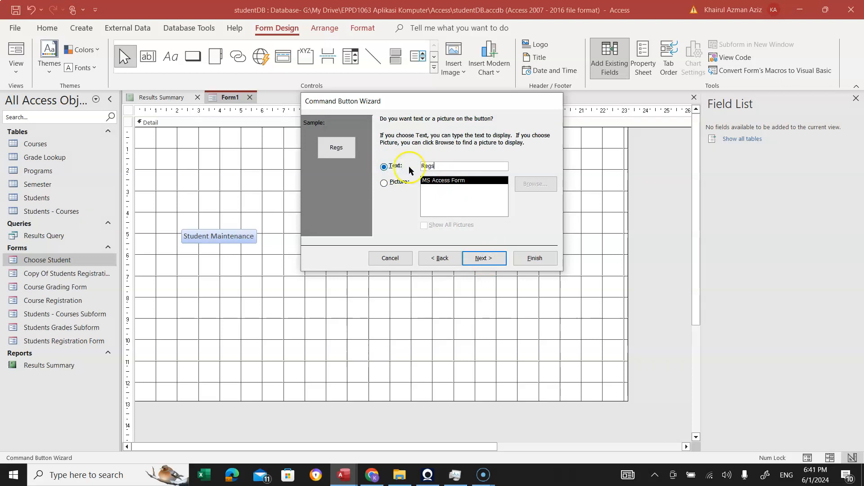
{"action": "type", "text": "ister Co"}
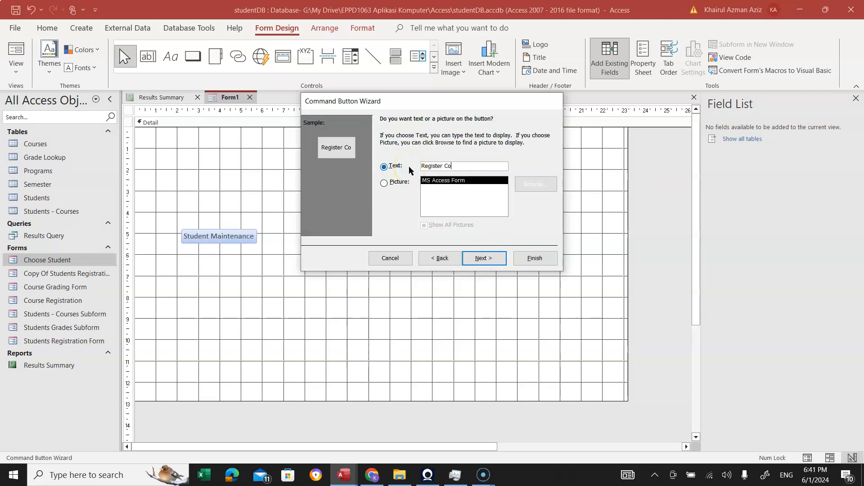
{"action": "type", "text": "urses"}
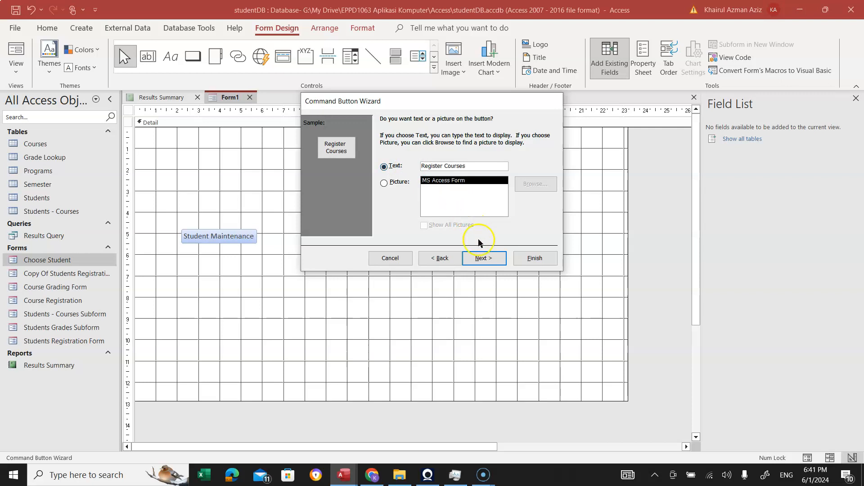
Name the Register Courses button courses and complete the wizard.
{"action": "left_click", "coordinate": [482, 259]}
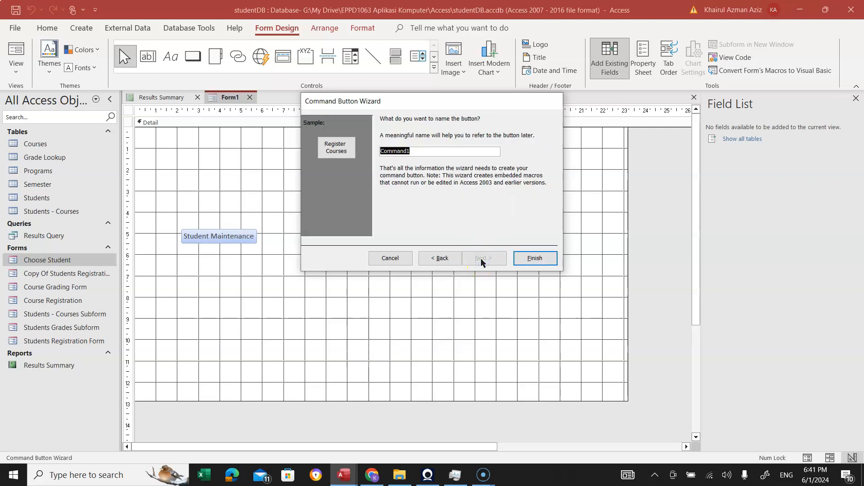
{"action": "type", "text": "courses"}
{"action": "key", "text": "Return"}
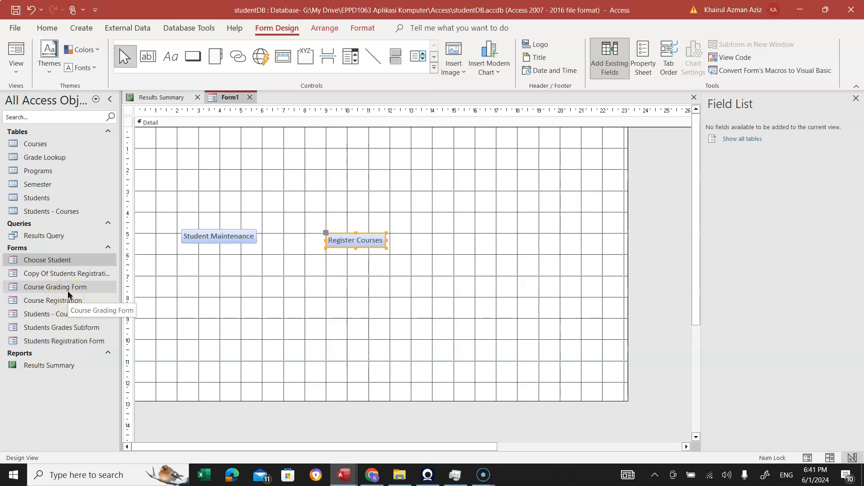
Add a third command button to the right of Register Courses that opens the Course Grading Form with all records.
{"action": "left_click", "coordinate": [193, 57]}
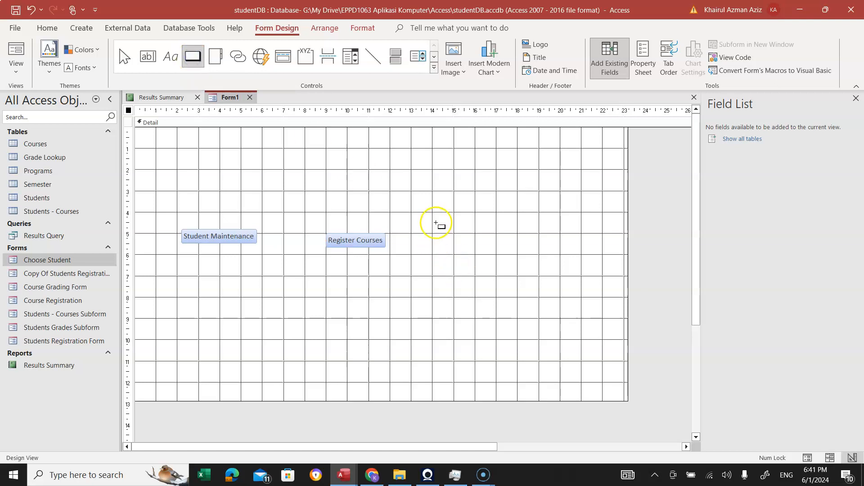
{"action": "left_click", "coordinate": [439, 236]}
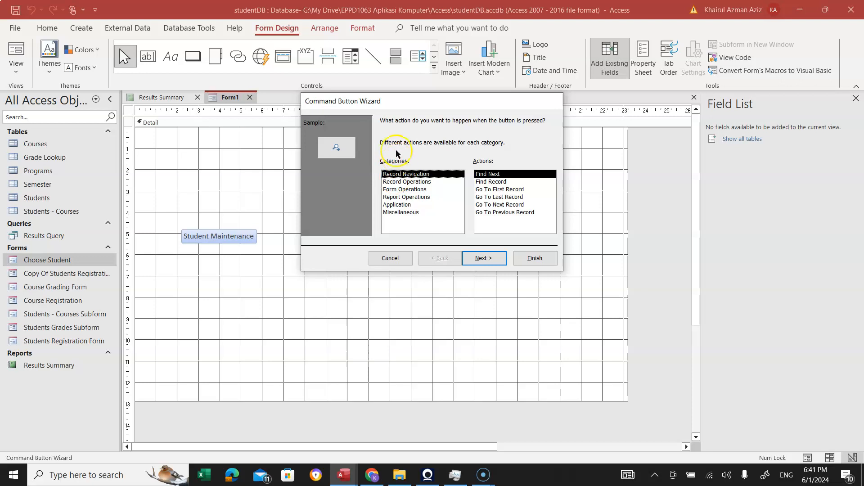
{"action": "left_click", "coordinate": [395, 190]}
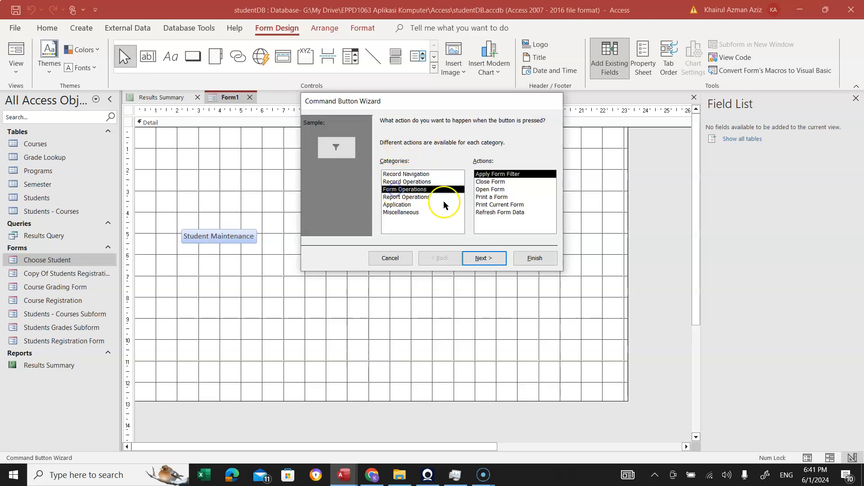
{"action": "left_click", "coordinate": [495, 189]}
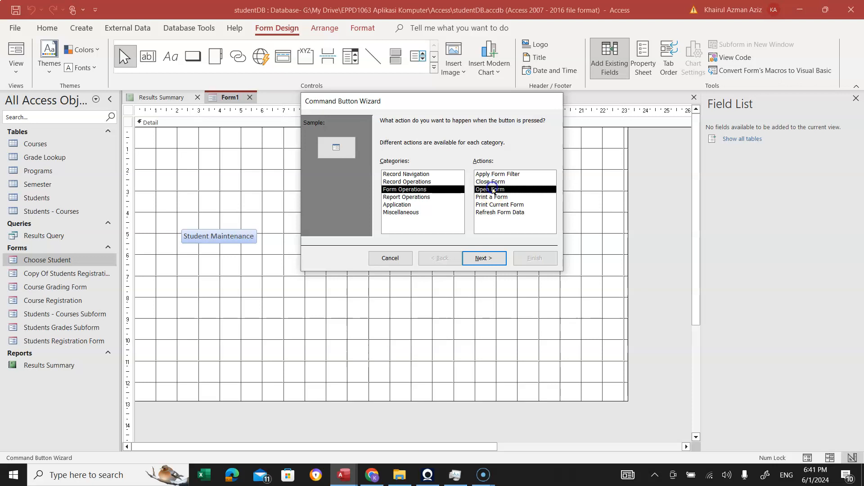
{"action": "left_click", "coordinate": [483, 258]}
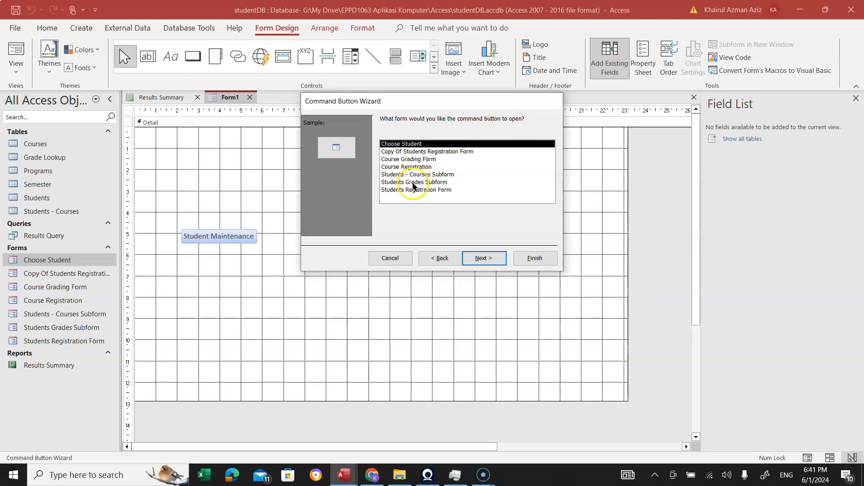
{"action": "left_click", "coordinate": [414, 160]}
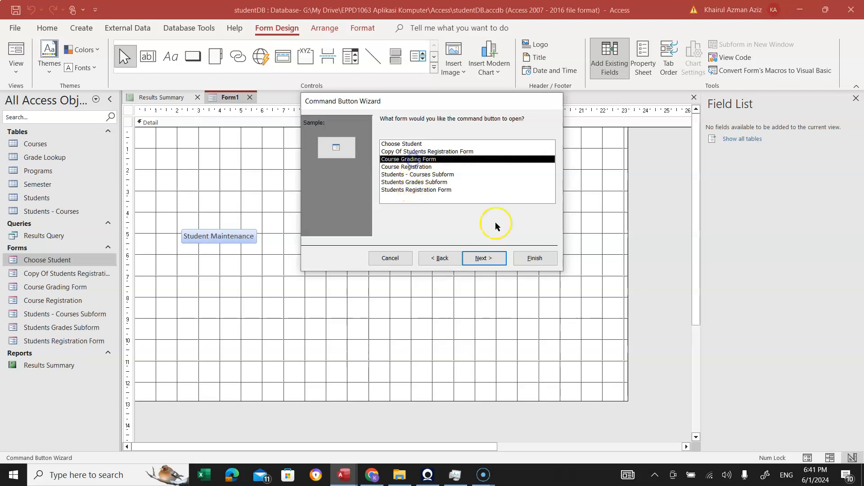
{"action": "left_click", "coordinate": [485, 258]}
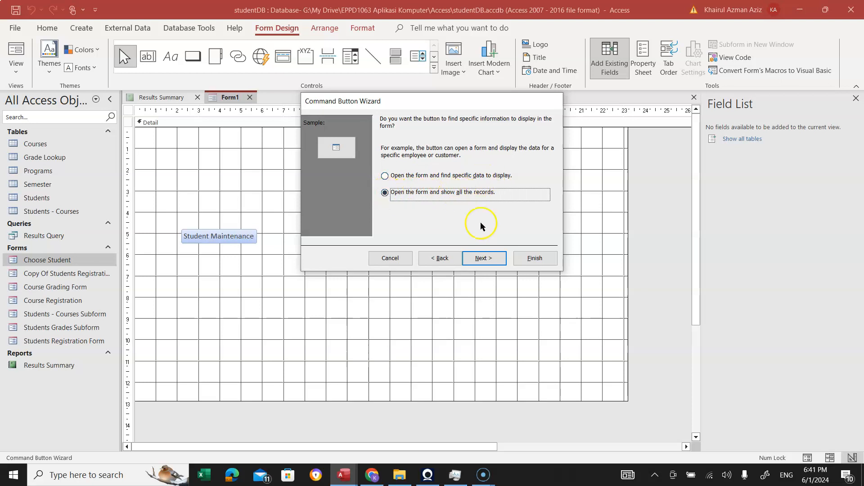
{"action": "left_click", "coordinate": [481, 258]}
Give the third button the text caption "Enter Grades", name it gradeBttn, and complete the wizard.
{"action": "left_click", "coordinate": [383, 166]}
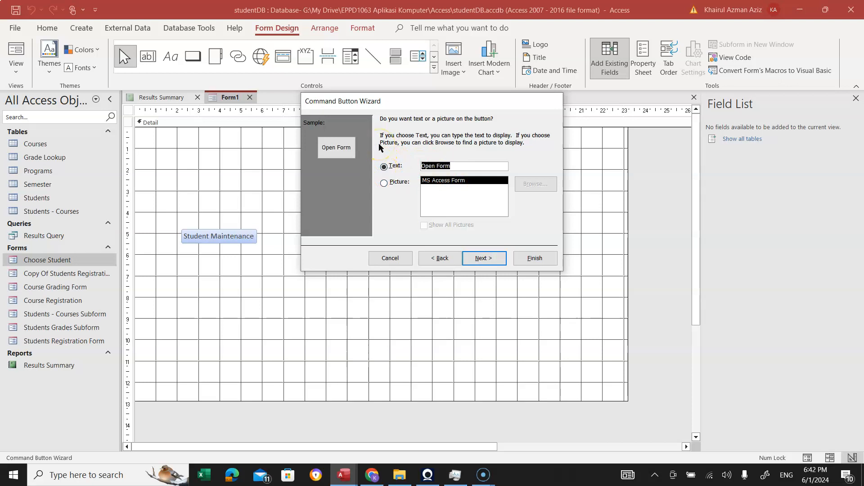
{"action": "type", "text": "Enter Grades"}
{"action": "left_click", "coordinate": [482, 258]}
{"action": "type", "text": "gradeBttn"}
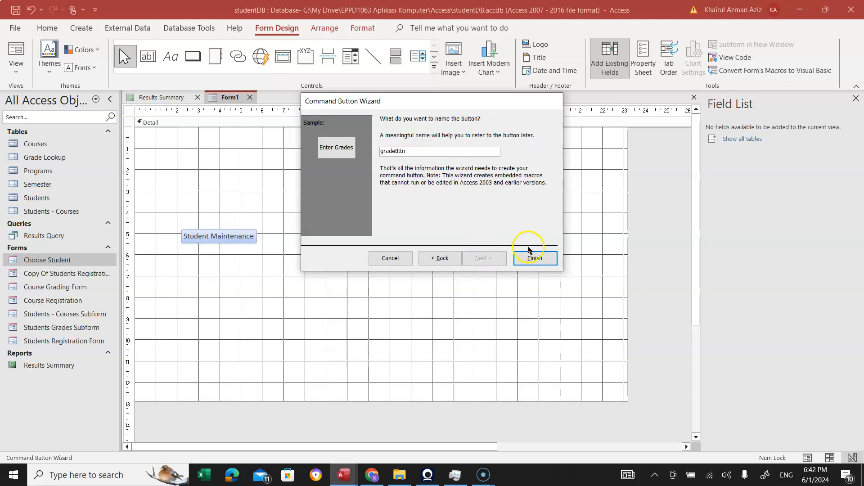
{"action": "left_click", "coordinate": [534, 259]}
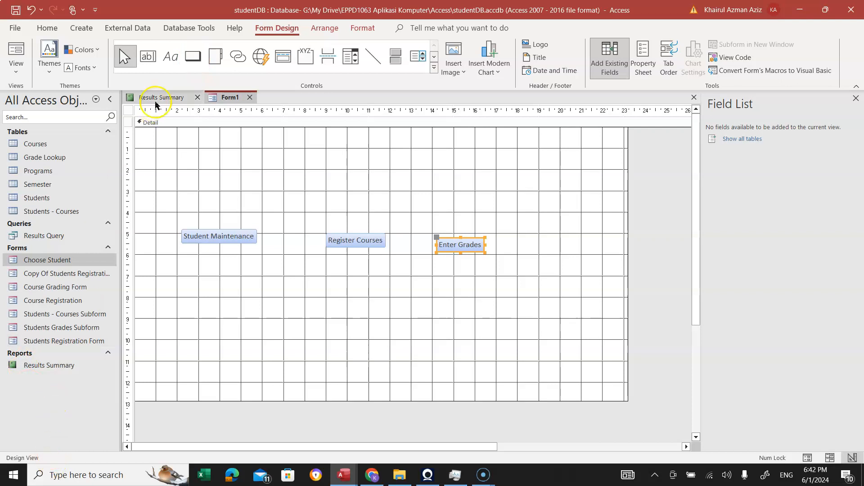
Add a command button below Student Maintenance that opens the Results Summary report.
{"action": "left_click", "coordinate": [193, 57]}
{"action": "left_click", "coordinate": [188, 286]}
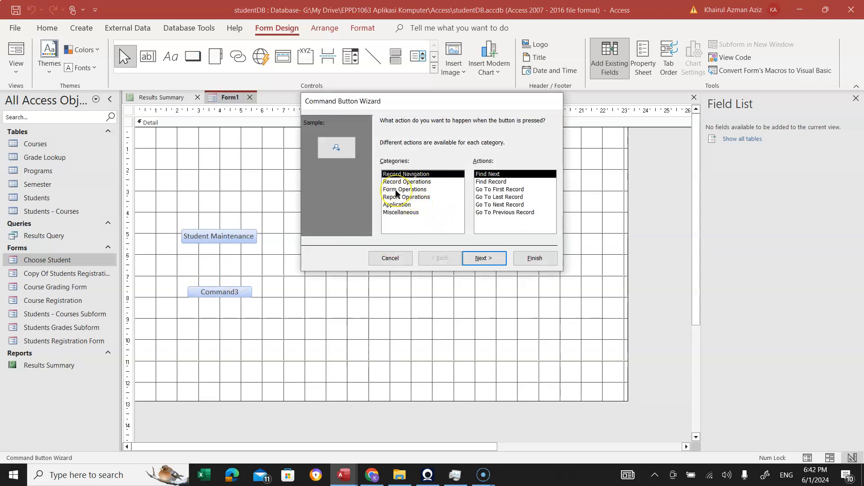
{"action": "left_click", "coordinate": [398, 161]}
{"action": "left_click", "coordinate": [398, 197]}
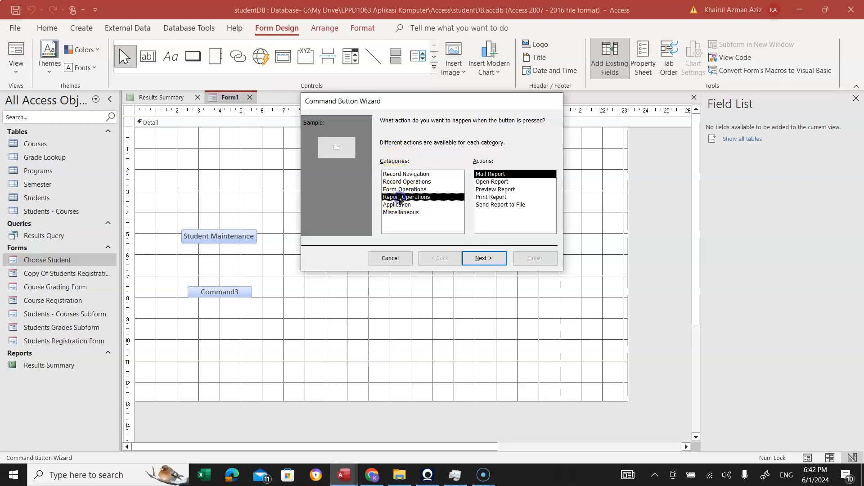
{"action": "left_click", "coordinate": [498, 181]}
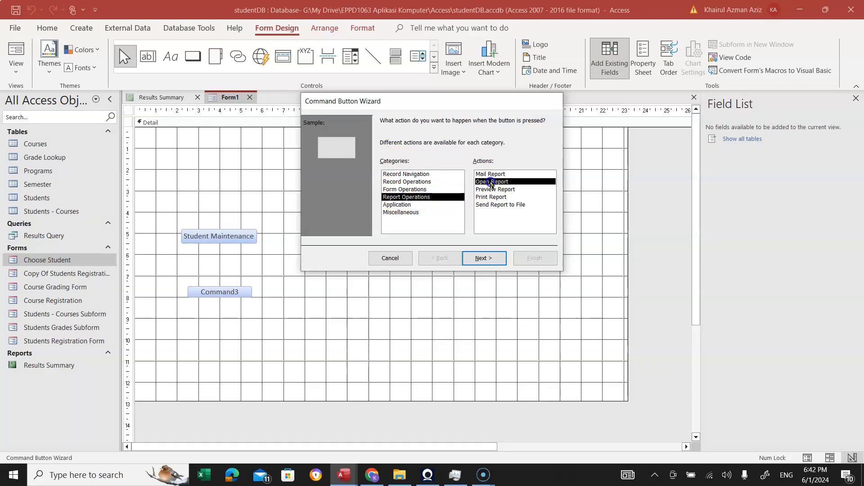
{"action": "left_click", "coordinate": [483, 259]}
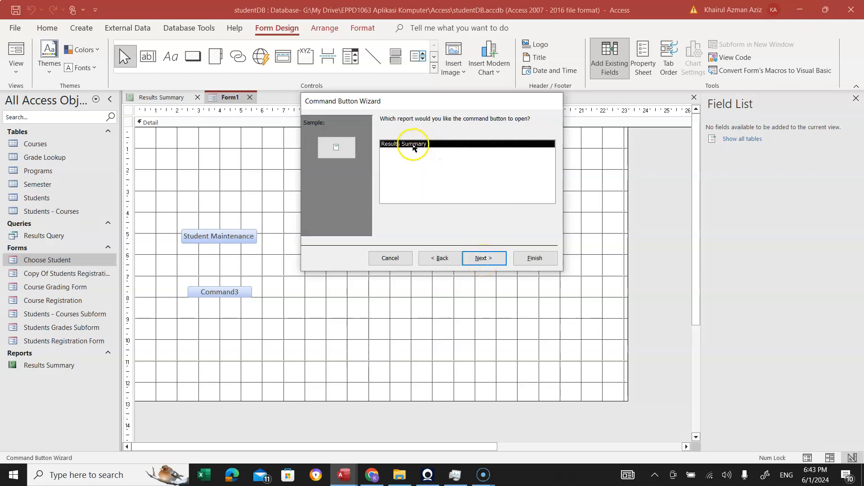
{"action": "left_click", "coordinate": [481, 258]}
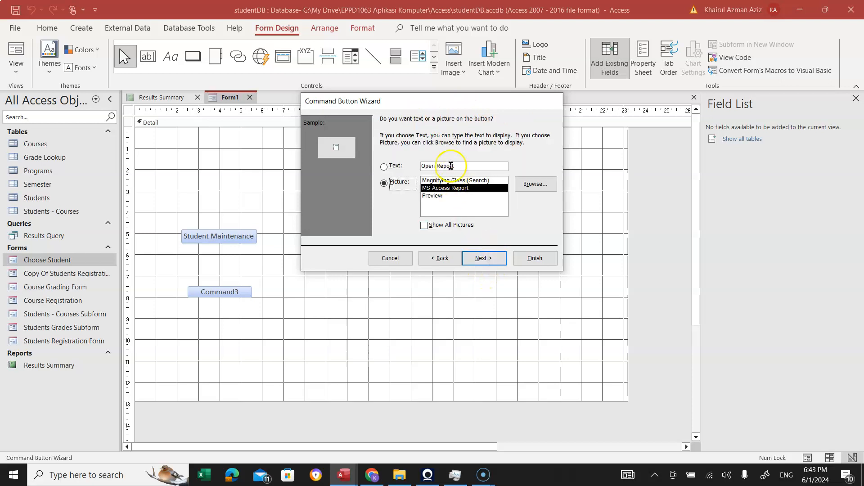
Give the report button the text caption "Generate Student Results", name it result, and complete the wizard.
{"action": "left_click", "coordinate": [384, 167]}
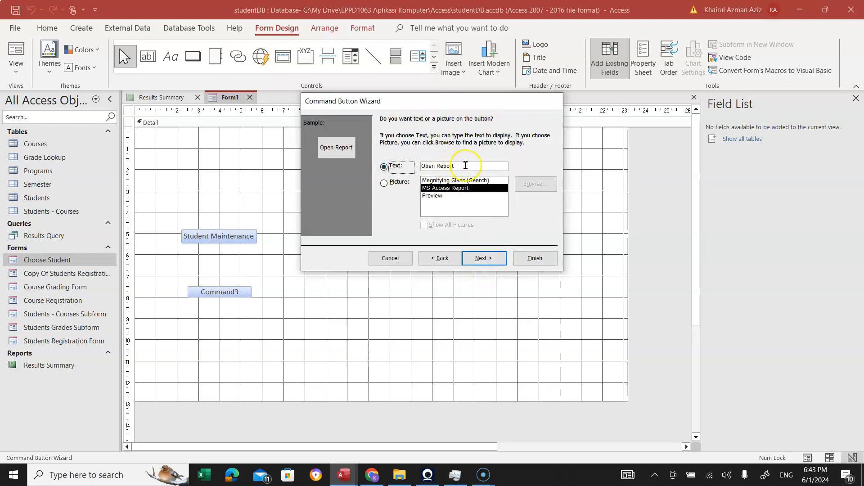
{"action": "left_click_drag", "start_coordinate": [465, 165], "coordinate": [400, 169]}
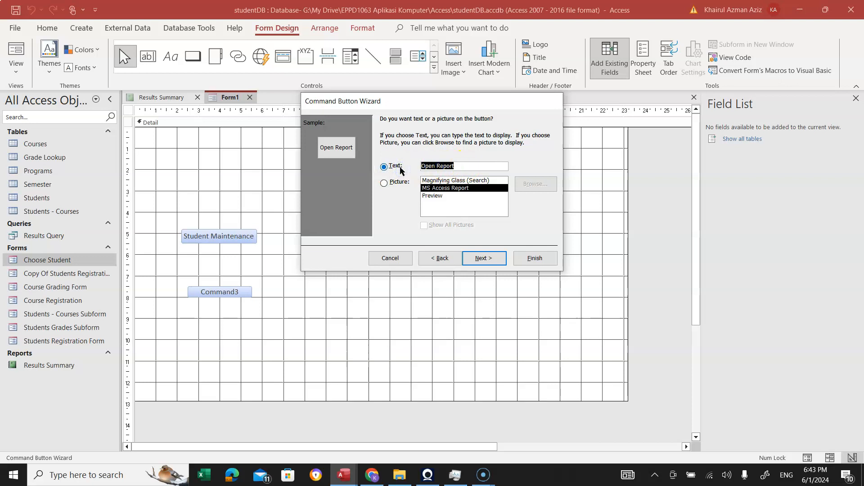
{"action": "type", "text": "Generate"}
{"action": "key", "text": "BackSpace"}
{"action": "key", "text": "BackSpace"}
{"action": "type", "text": "nerate Student Results"}
{"action": "left_click", "coordinate": [479, 258]}
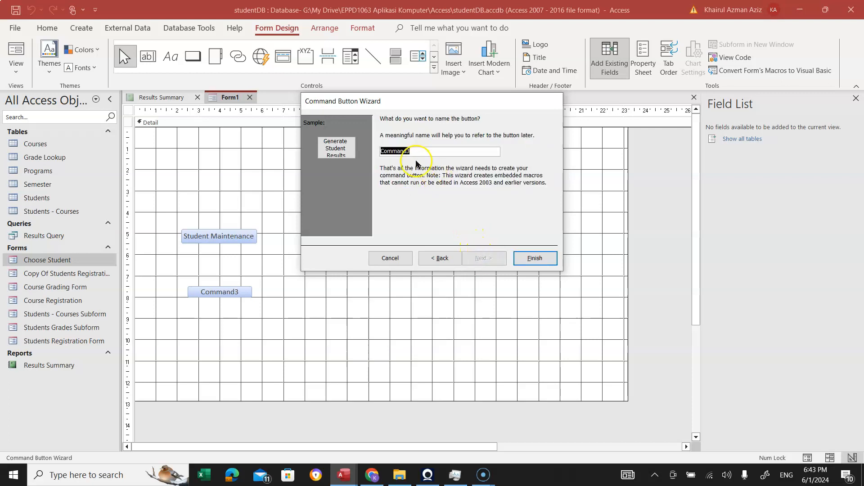
{"action": "type", "text": "result"}
{"action": "key", "text": "Return"}
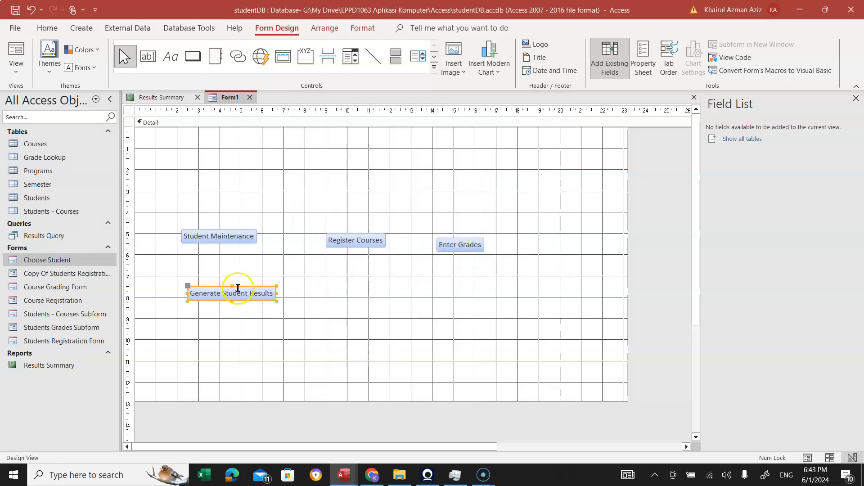
Move Generate Student Results directly under Student Maintenance, and space Register Courses and Enter Grades further right, roughly level with Student Maintenance.
{"action": "left_click_drag", "start_coordinate": [226, 287], "coordinate": [213, 255]}
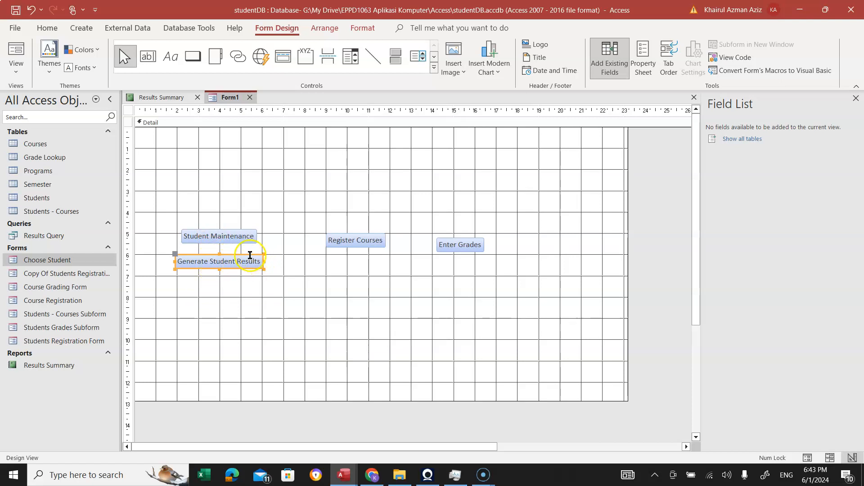
{"action": "left_click", "coordinate": [358, 235]}
{"action": "left_click_drag", "start_coordinate": [346, 234], "coordinate": [359, 230]}
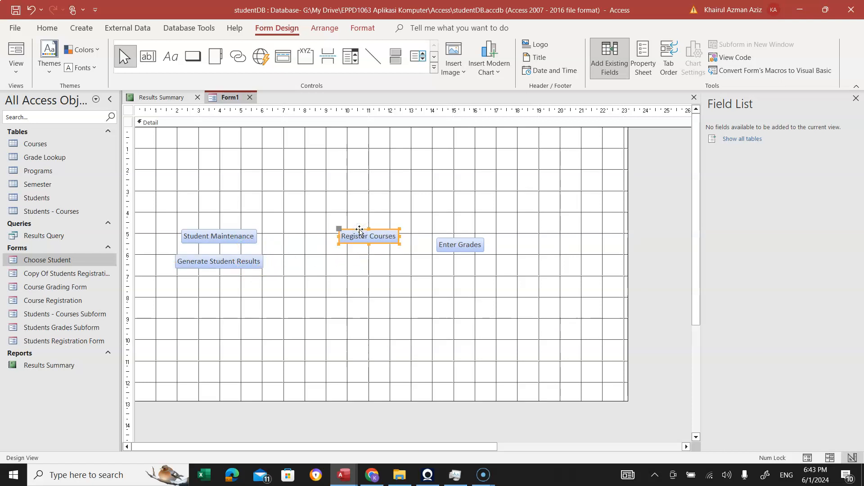
{"action": "left_click", "coordinate": [463, 241]}
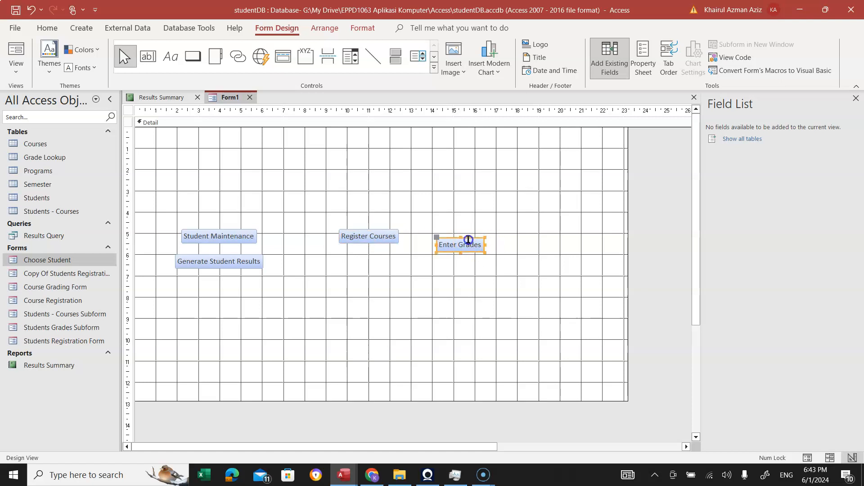
{"action": "left_click_drag", "start_coordinate": [464, 239], "coordinate": [513, 230]}
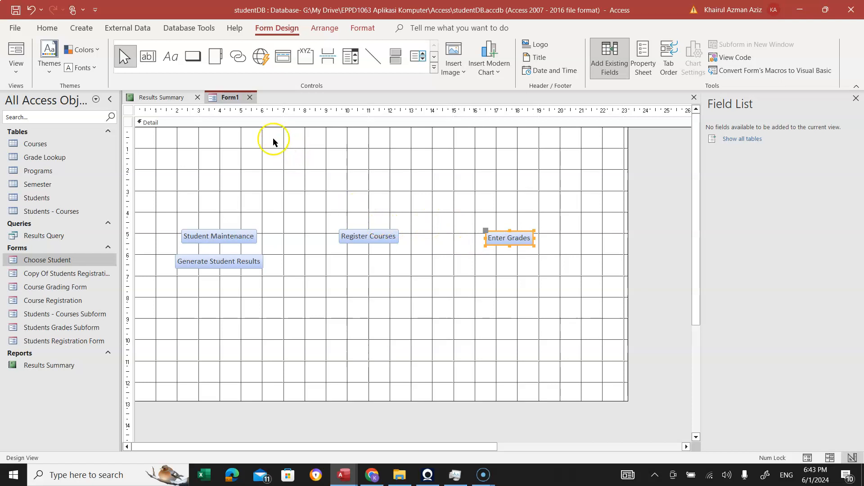
Draw a rectangle in the Detail area enclosing the Student Maintenance and Generate Student Results buttons.
{"action": "left_click", "coordinate": [435, 58]}
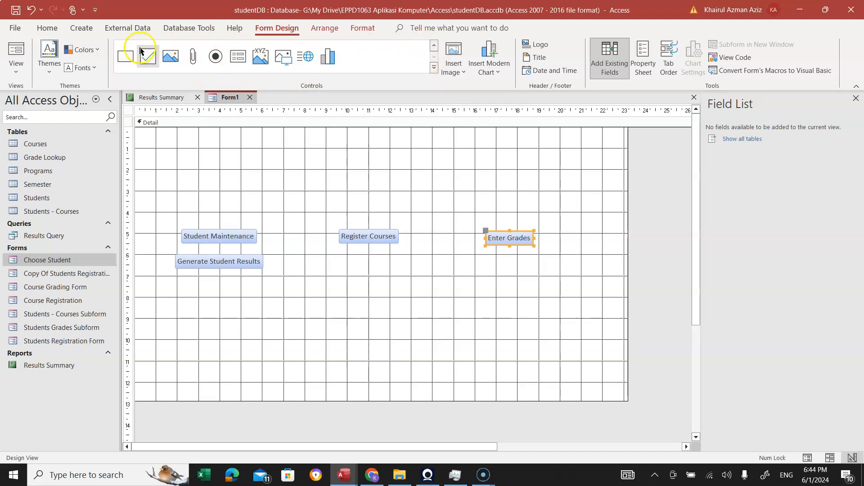
{"action": "left_click", "coordinate": [126, 58]}
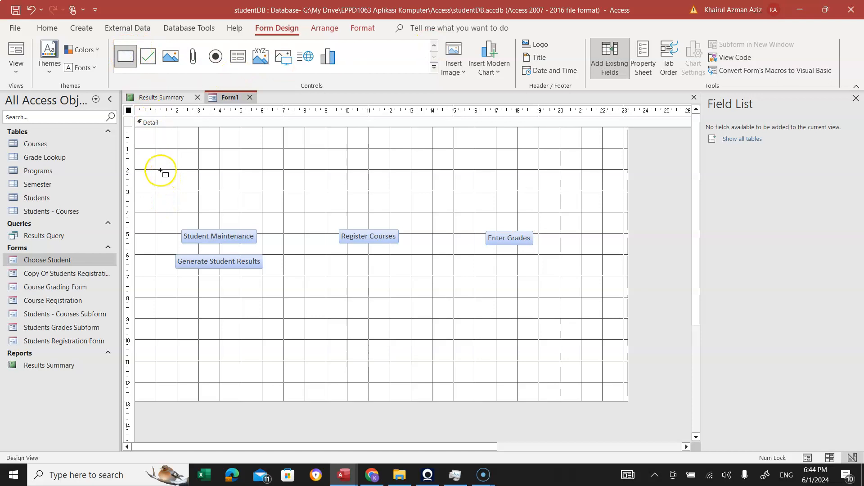
{"action": "left_click_drag", "start_coordinate": [160, 171], "coordinate": [297, 346]}
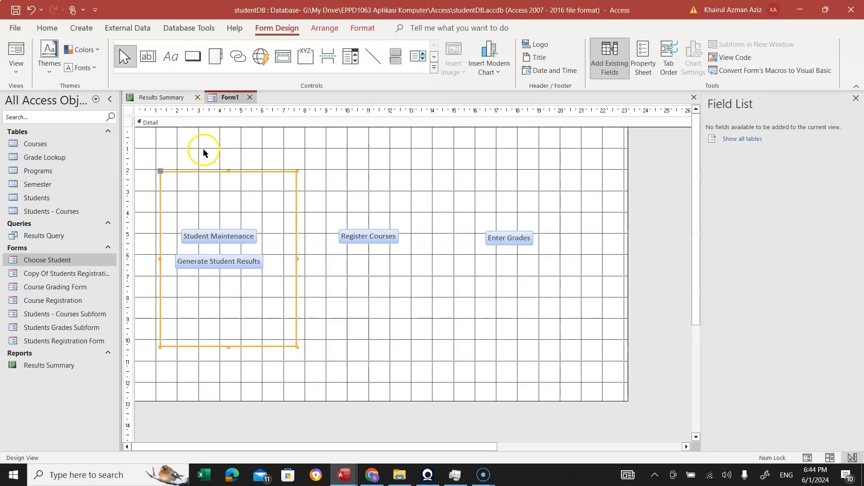
Copy the rectangle, paste it twice, and place the copies in a row around the Register Courses and Enter Grades buttons.
{"action": "right_click", "coordinate": [203, 173]}
{"action": "left_click", "coordinate": [238, 189]}
{"action": "right_click", "coordinate": [335, 165]}
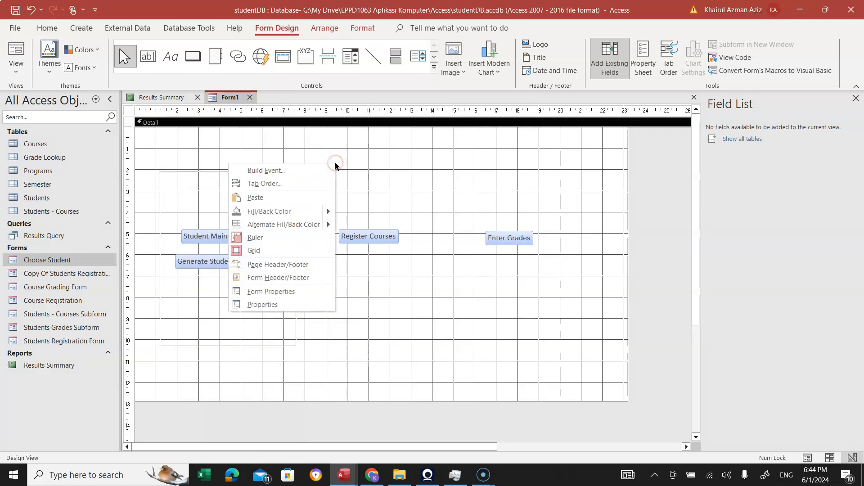
{"action": "left_click", "coordinate": [279, 198]}
{"action": "right_click", "coordinate": [310, 172]}
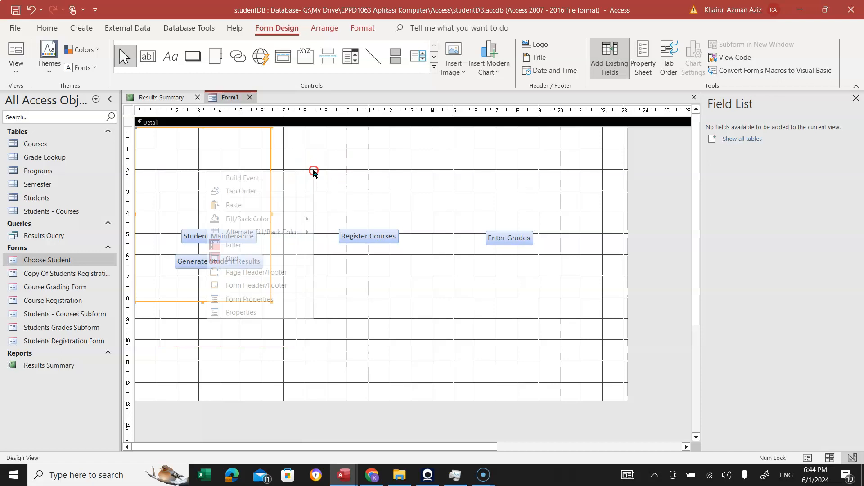
{"action": "left_click", "coordinate": [261, 205]}
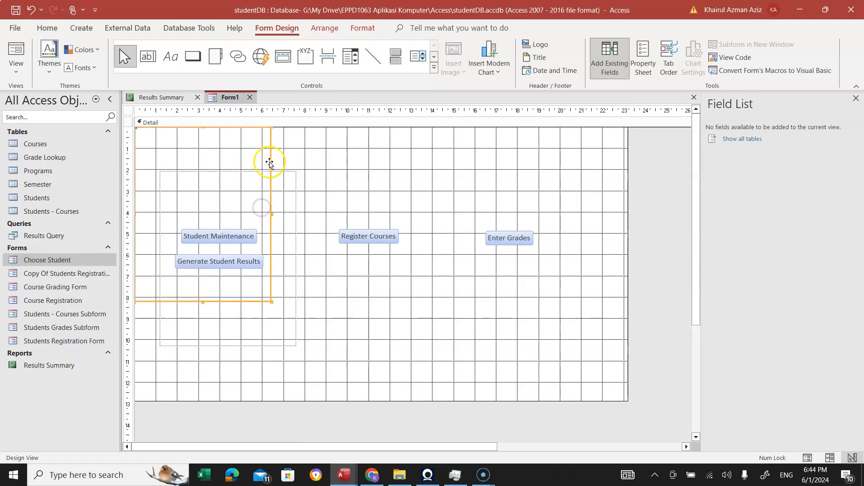
{"action": "left_click_drag", "start_coordinate": [269, 158], "coordinate": [441, 202]}
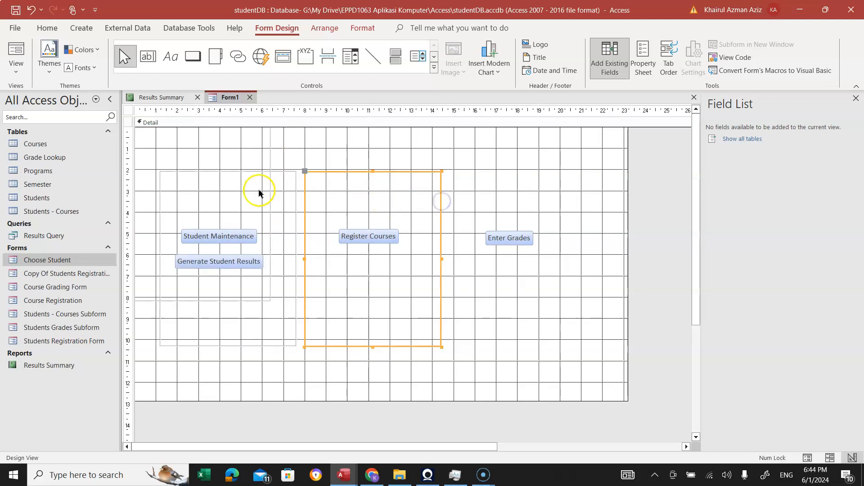
{"action": "left_click_drag", "start_coordinate": [269, 150], "coordinate": [584, 197]}
{"action": "left_click", "coordinate": [280, 153]}
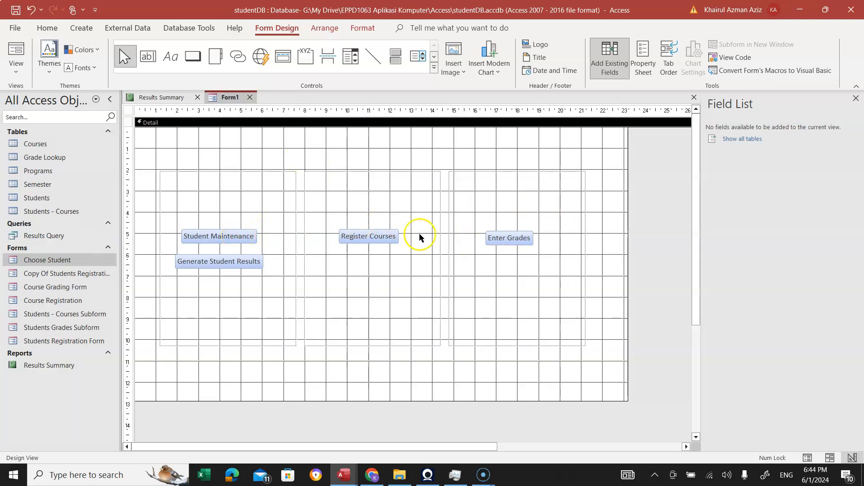
Move the Enter Grades and Register Courses buttons down to the same level near the middle of their rectangles.
{"action": "left_click", "coordinate": [514, 242]}
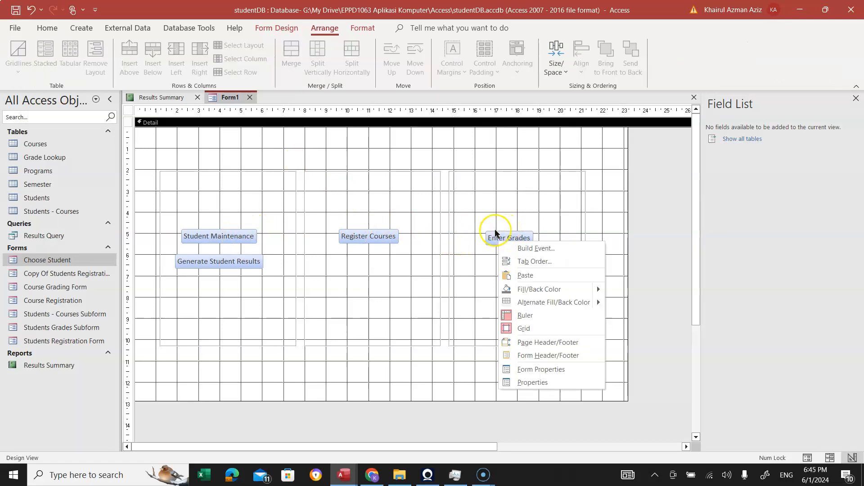
{"action": "left_click", "coordinate": [495, 231]}
{"action": "left_click_drag", "start_coordinate": [495, 231], "coordinate": [503, 245]}
{"action": "left_click", "coordinate": [381, 237]}
{"action": "left_click_drag", "start_coordinate": [373, 230], "coordinate": [375, 248]}
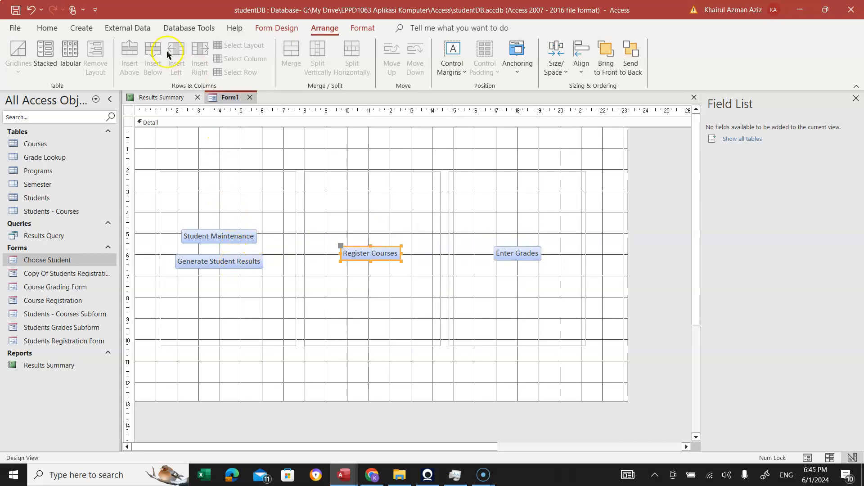
Add an "Administrator" label on the top edge of the rectangle around Student Maintenance and Generate Student Results.
{"action": "left_click", "coordinate": [83, 30]}
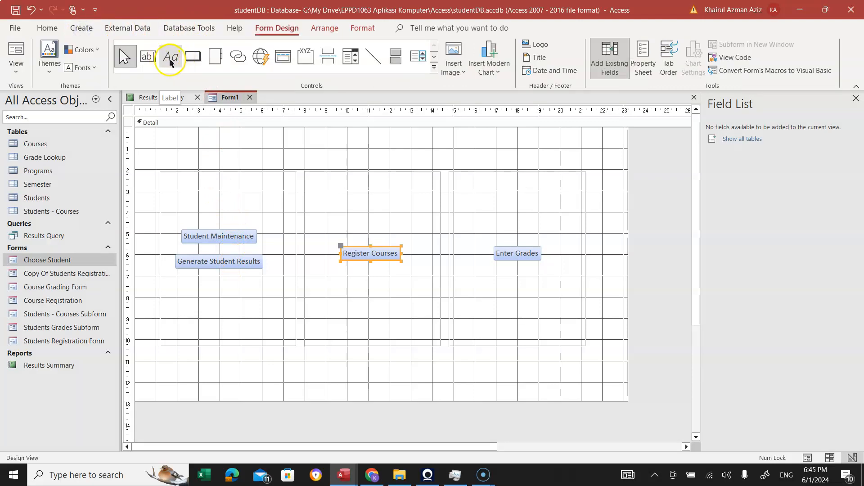
{"action": "left_click", "coordinate": [170, 59]}
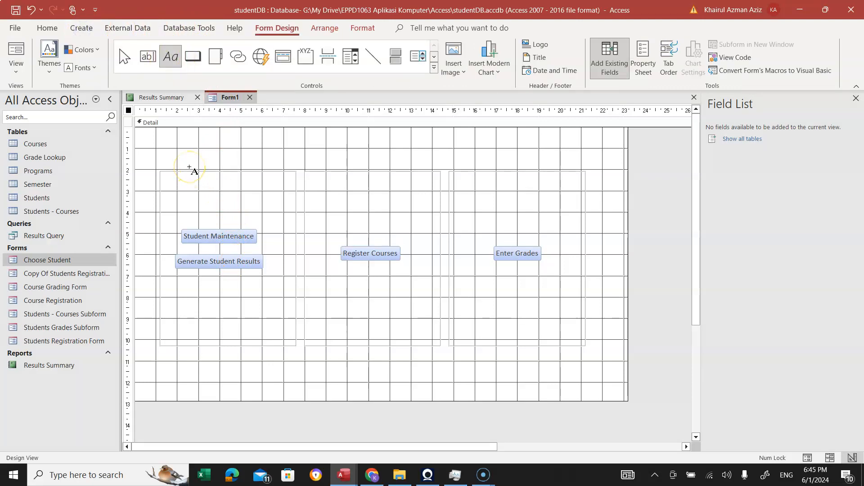
{"action": "left_click", "coordinate": [189, 167]}
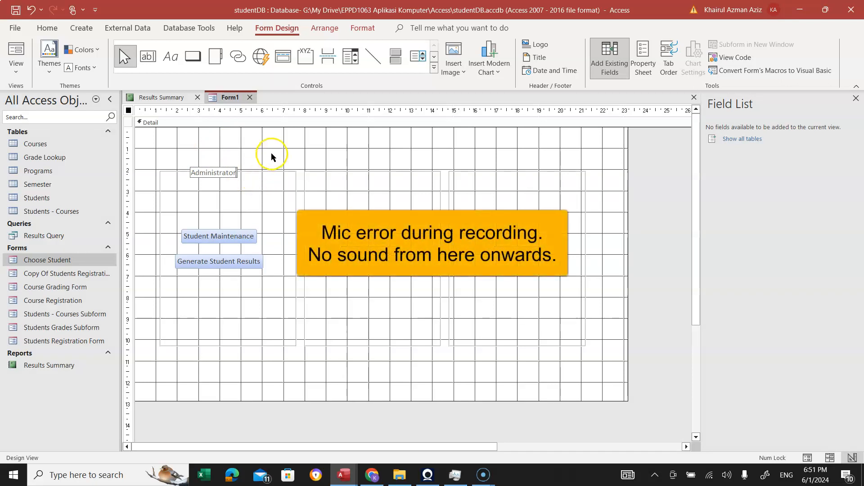
{"action": "left_click", "coordinate": [272, 155]}
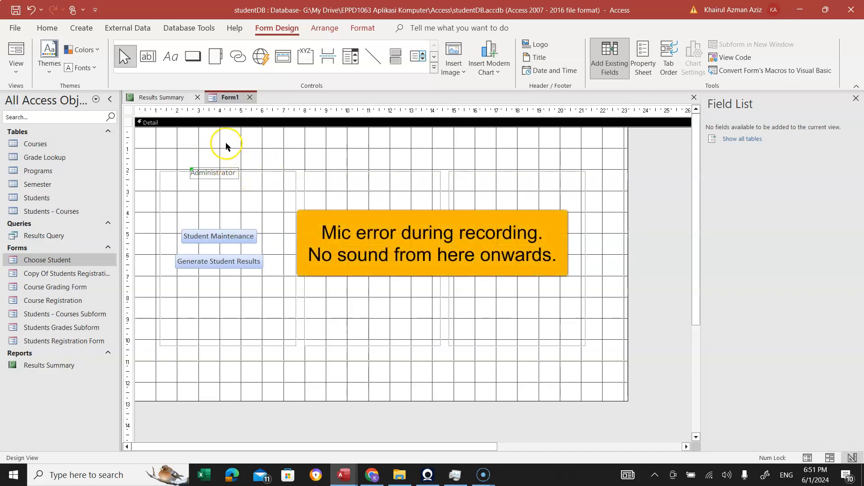
Add a "Student" label on the top edge of the Register Courses rectangle, centred and level with the Administrator label.
{"action": "left_click", "coordinate": [171, 57]}
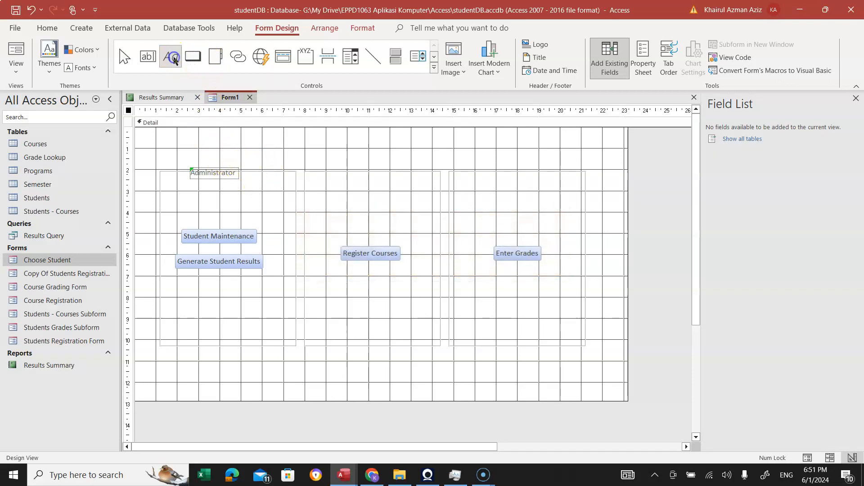
{"action": "left_click", "coordinate": [339, 170]}
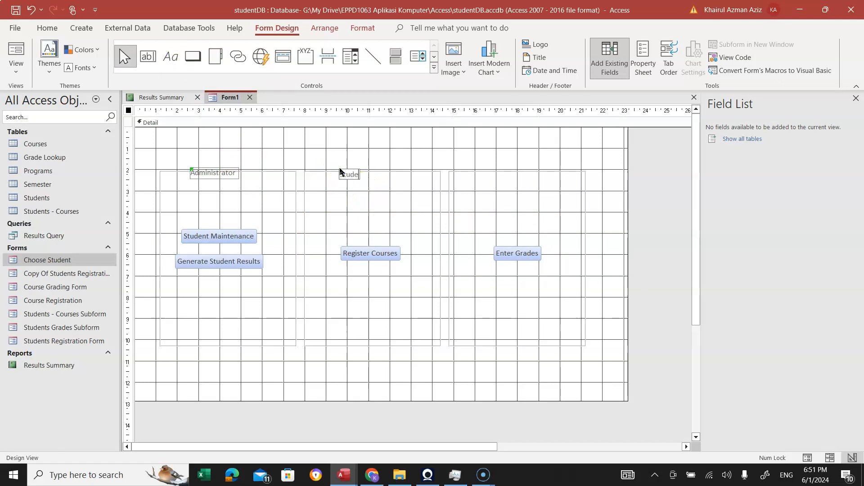
{"action": "left_click", "coordinate": [121, 54]}
{"action": "left_click", "coordinate": [346, 172]}
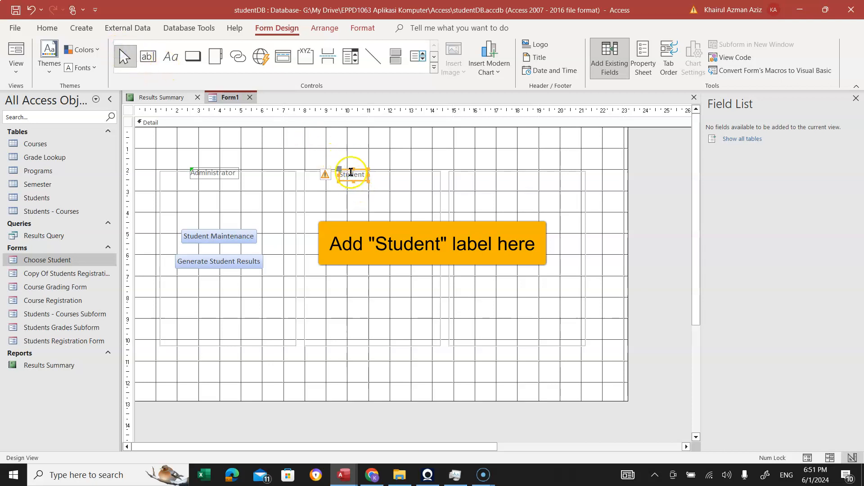
{"action": "left_click_drag", "start_coordinate": [347, 171], "coordinate": [364, 168]}
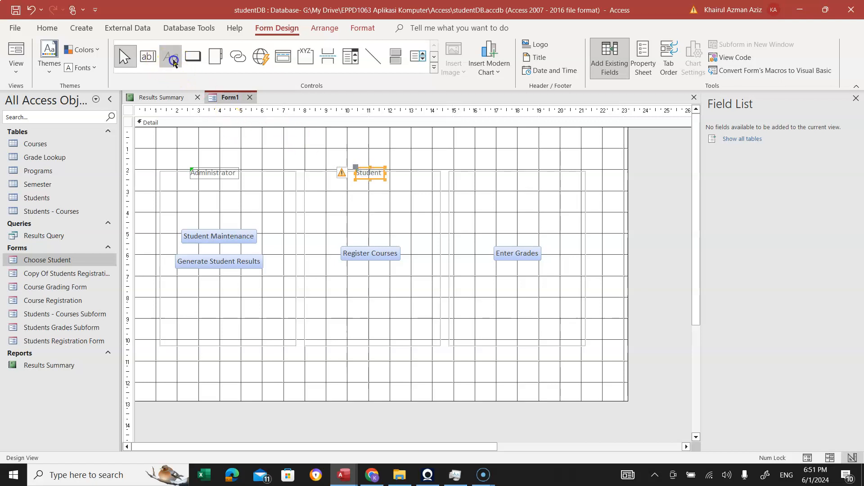
Add a "Lecturer" label on the top edge of the Enter Grades rectangle, roughly centred and level with the other labels.
{"action": "left_click", "coordinate": [170, 57]}
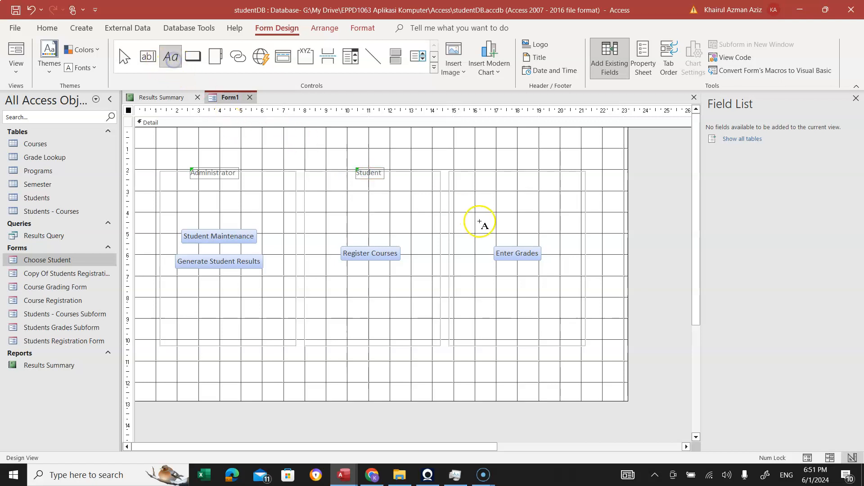
{"action": "left_click", "coordinate": [490, 169]}
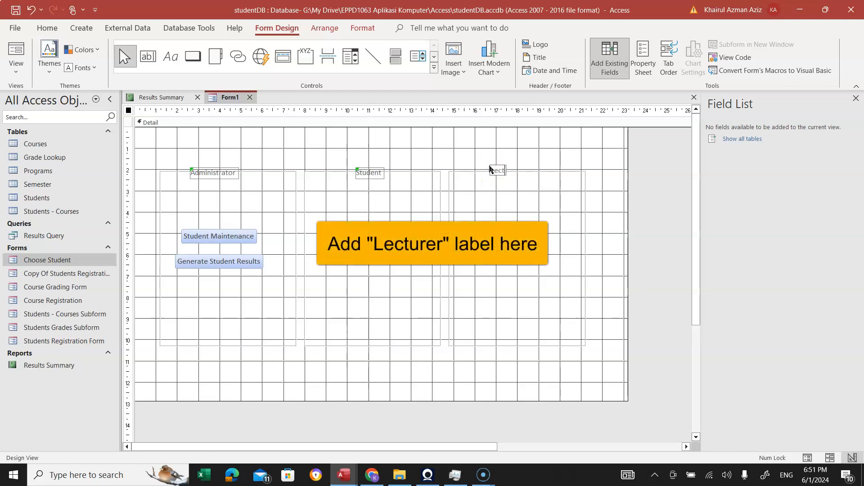
{"action": "type", "text": "Lecturer"}
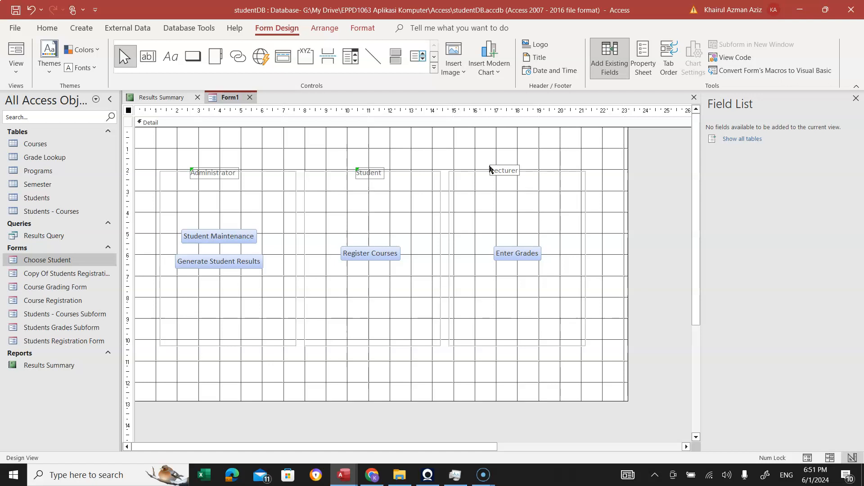
{"action": "left_click", "coordinate": [497, 165]}
{"action": "left_click_drag", "start_coordinate": [496, 167], "coordinate": [504, 169]}
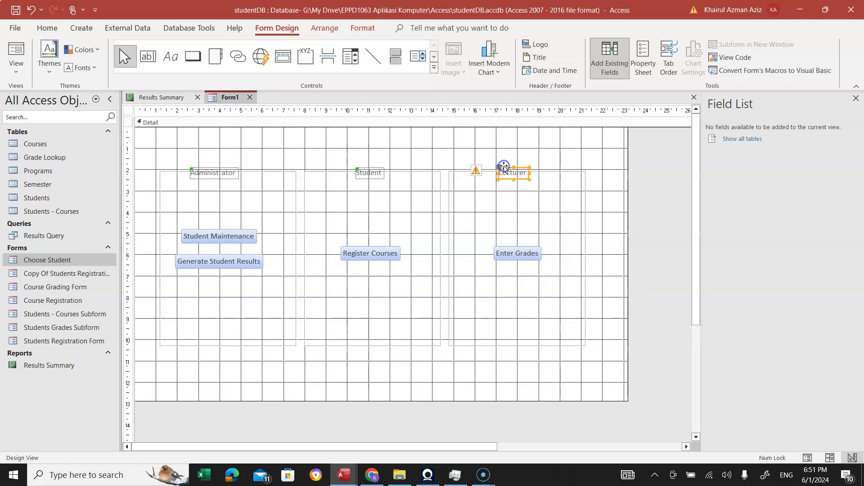
{"action": "left_click", "coordinate": [521, 160]}
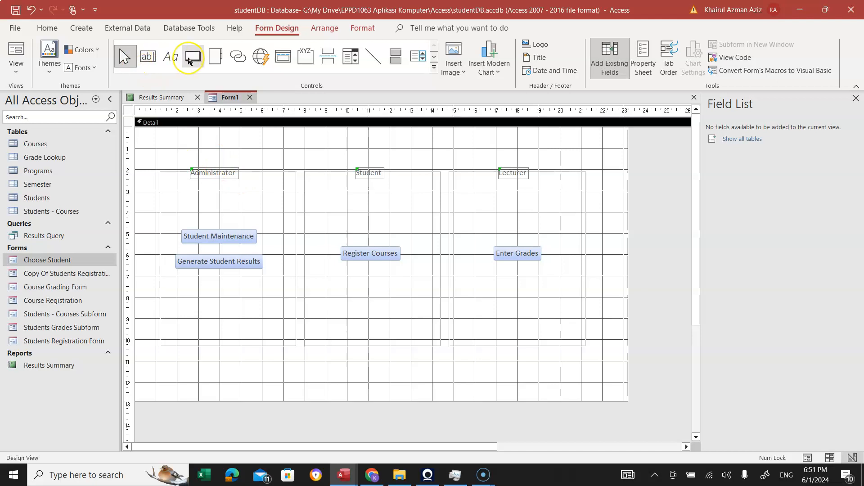
Add a Quit Application command button with the text Exit, named exitBttn, below the right end of the Lecturer rectangle.
{"action": "left_click", "coordinate": [189, 62]}
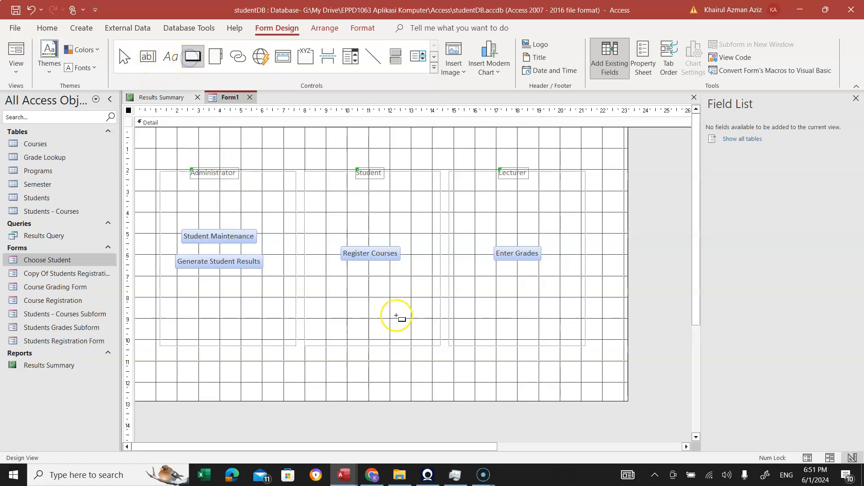
{"action": "left_click", "coordinate": [541, 369]}
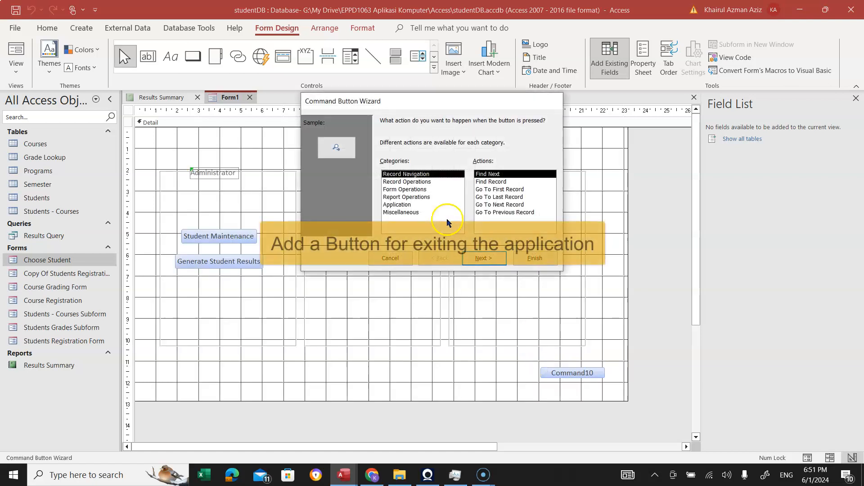
{"action": "left_click", "coordinate": [404, 205]}
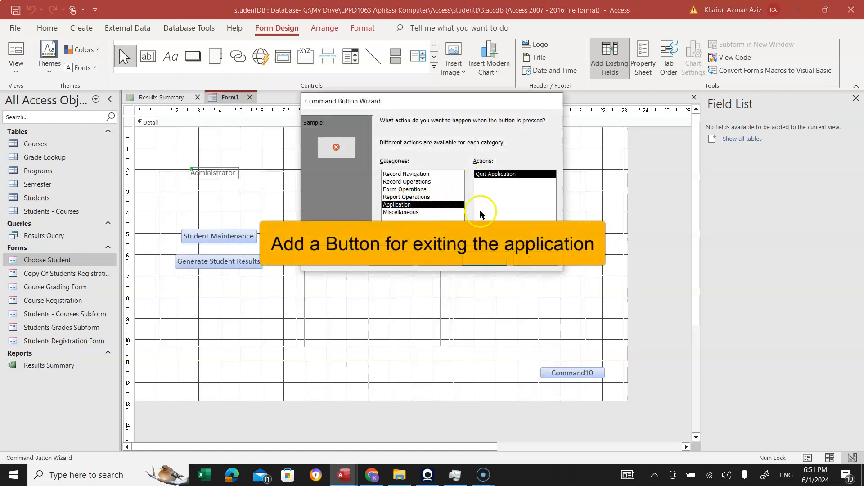
{"action": "left_click", "coordinate": [483, 259]}
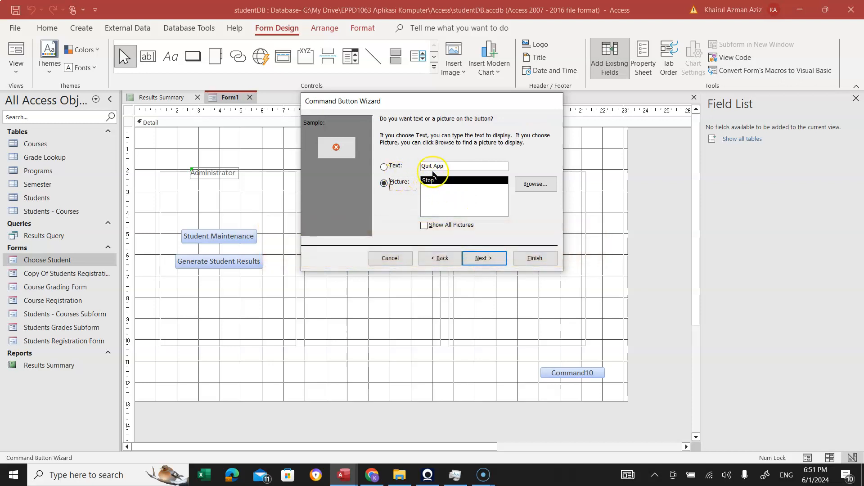
{"action": "left_click", "coordinate": [416, 166]}
{"action": "type", "text": "Exit"}
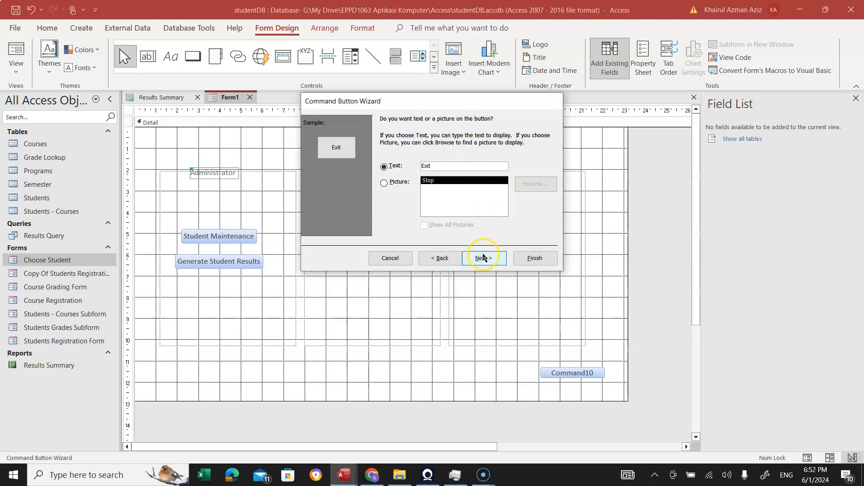
{"action": "left_click", "coordinate": [483, 258]}
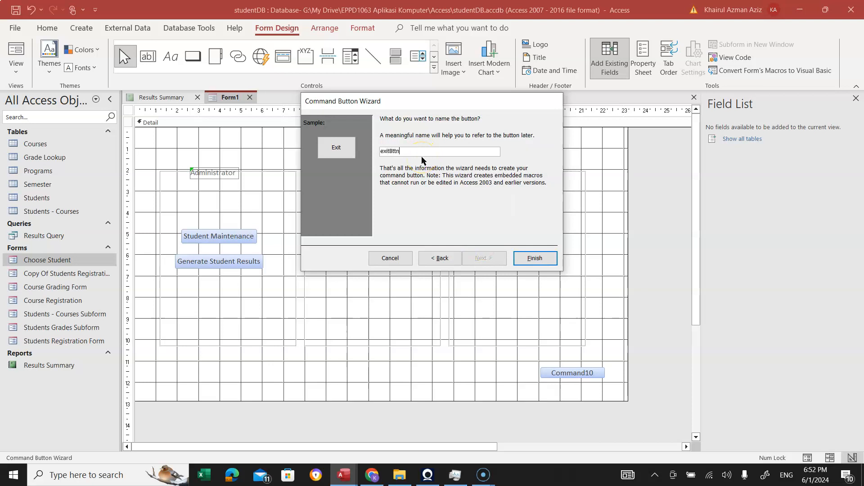
{"action": "left_click", "coordinate": [529, 251]}
{"action": "left_click", "coordinate": [548, 383]}
{"action": "left_click_drag", "start_coordinate": [547, 367], "coordinate": [571, 366]}
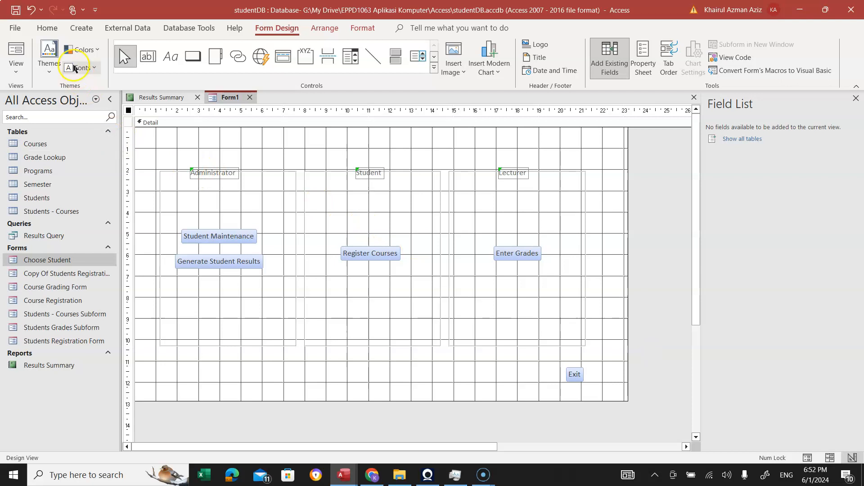
Save the form as Dashboard.
{"action": "left_click", "coordinate": [17, 13]}
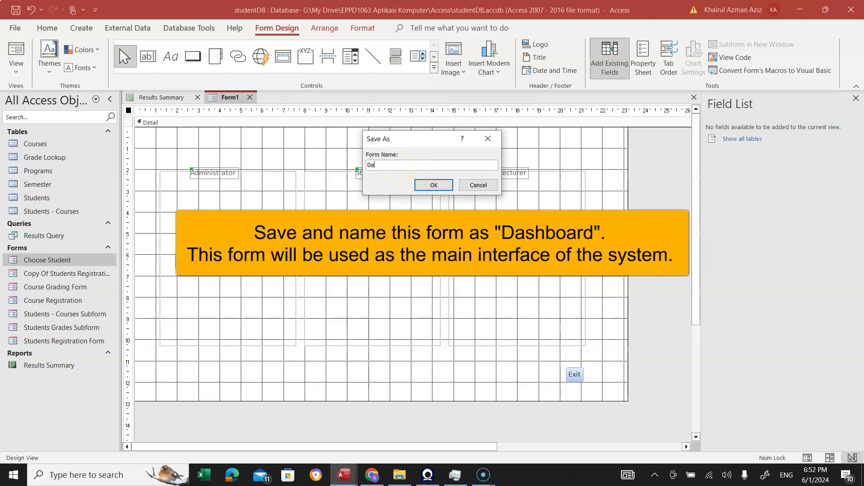
{"action": "type", "text": "Dashboard"}
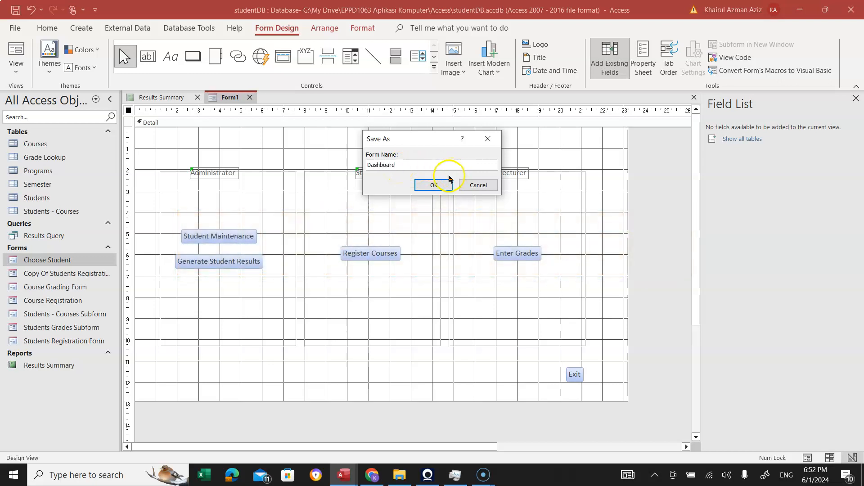
{"action": "left_click", "coordinate": [432, 186]}
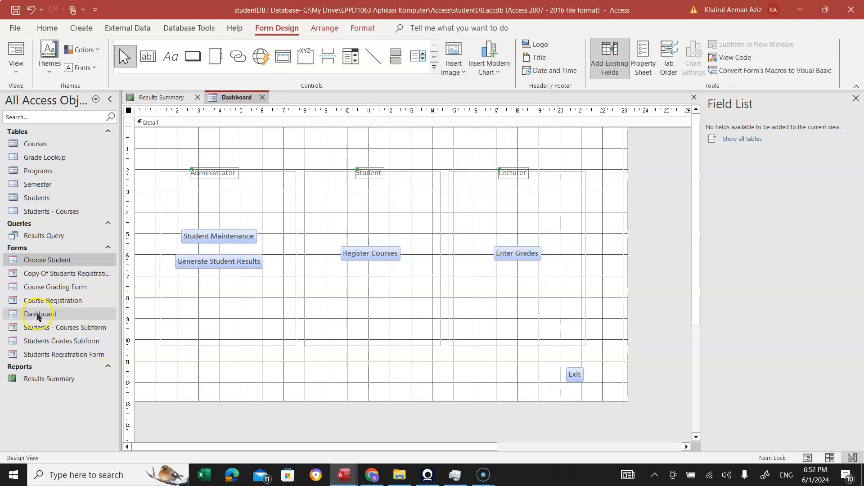
Show the Dashboard in Form view and test Student Maintenance by browsing the student records, closing the registration form at the end.
{"action": "left_click", "coordinate": [18, 51]}
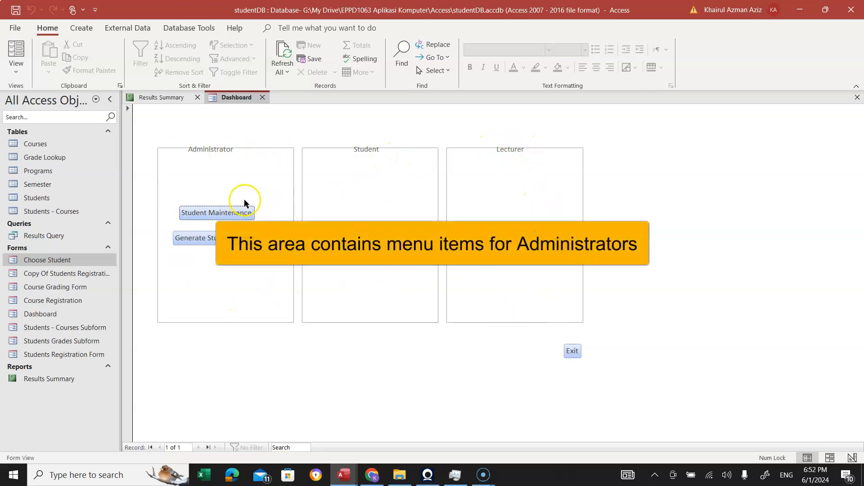
{"action": "left_click", "coordinate": [216, 213]}
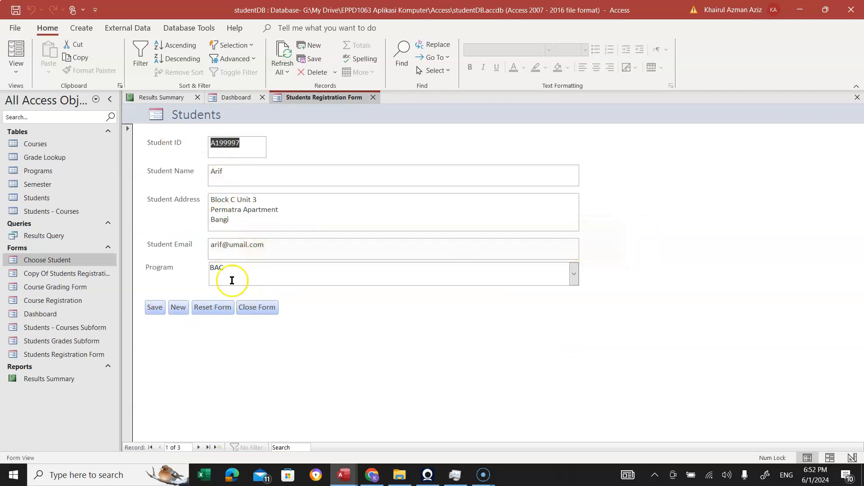
{"action": "left_click", "coordinate": [198, 448]}
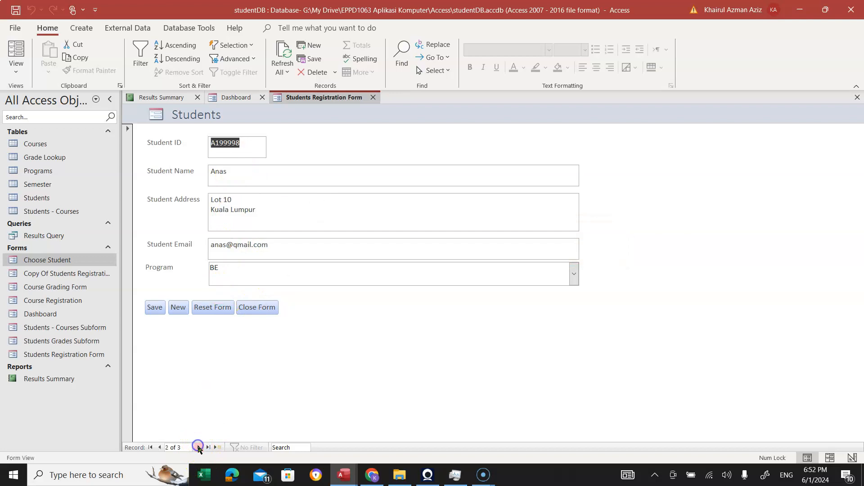
{"action": "left_click", "coordinate": [198, 447]}
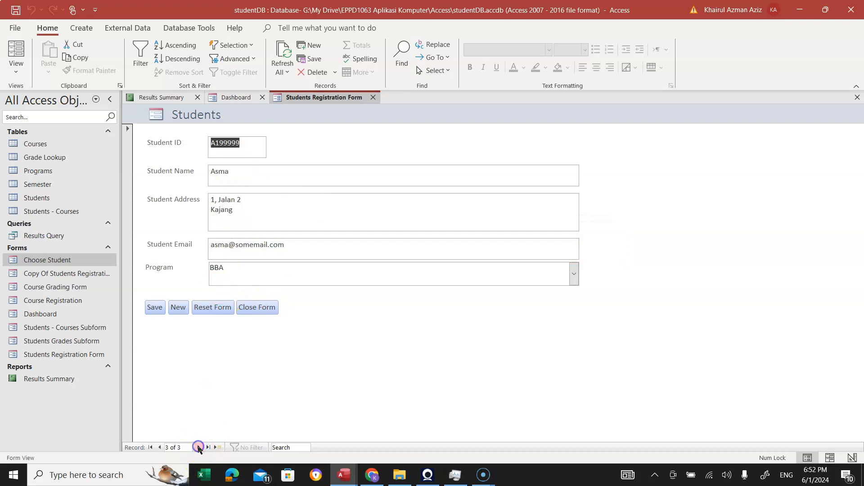
{"action": "left_click", "coordinate": [160, 447]}
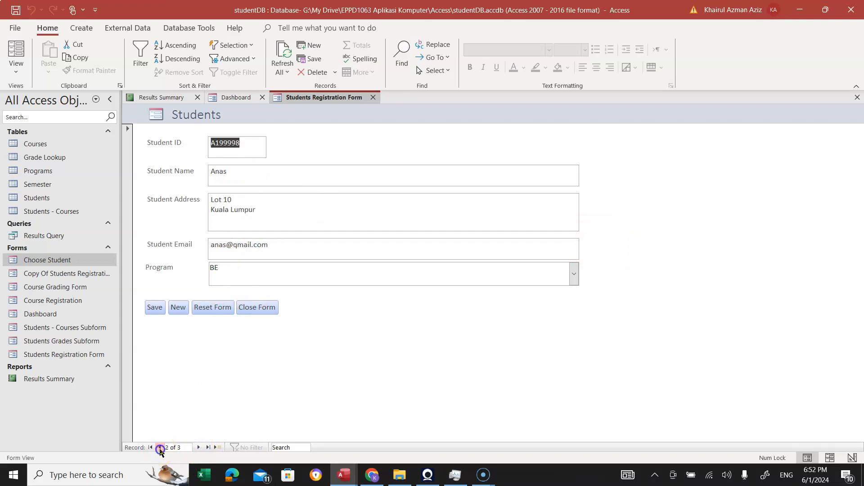
{"action": "left_click", "coordinate": [252, 306]}
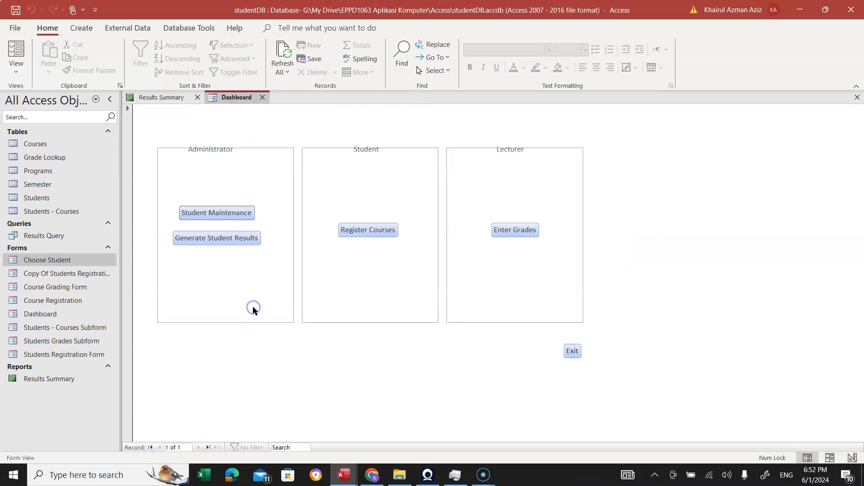
Test Generate Student Results by looking through the Results Summary report, and close the report.
{"action": "left_click", "coordinate": [227, 243]}
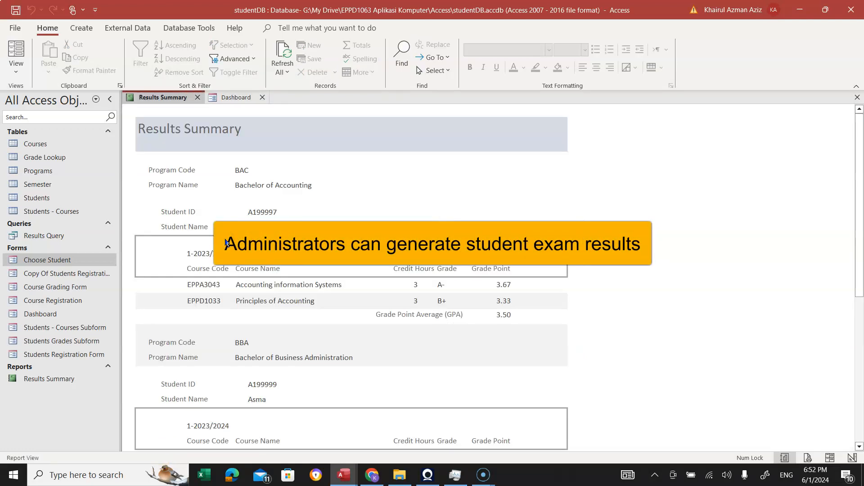
{"action": "scroll", "coordinate": [427, 312], "scroll_direction": "down", "scroll_amount": 8}
{"action": "scroll", "coordinate": [427, 312], "scroll_direction": "up", "scroll_amount": 7}
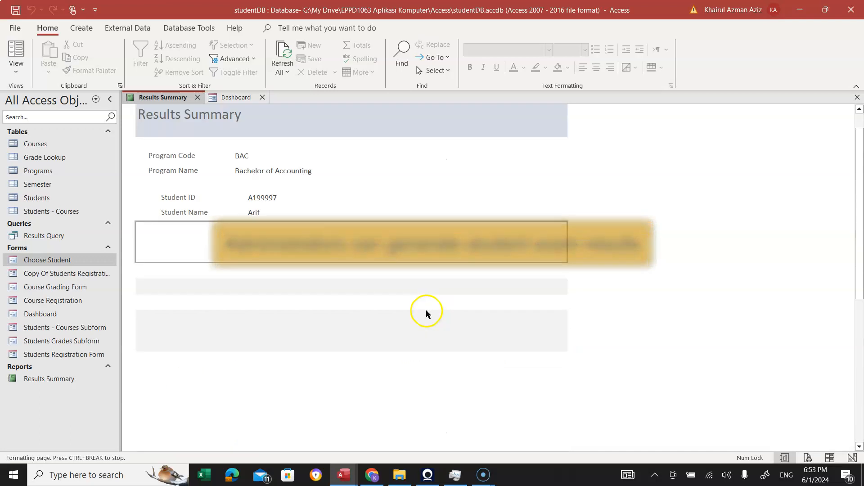
{"action": "scroll", "coordinate": [427, 311], "scroll_direction": "up", "scroll_amount": 1}
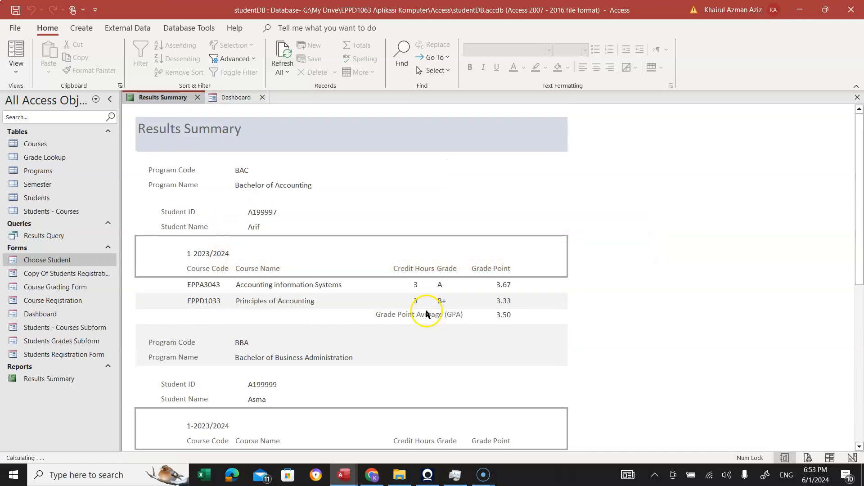
{"action": "left_click", "coordinate": [197, 98]}
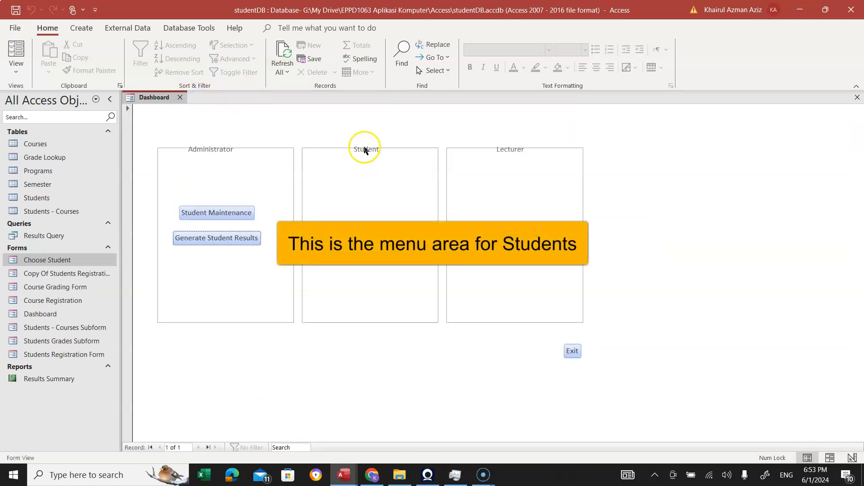
Test Register Courses by entering the student's ID and opening that student's Course Registration form.
{"action": "left_click", "coordinate": [367, 232]}
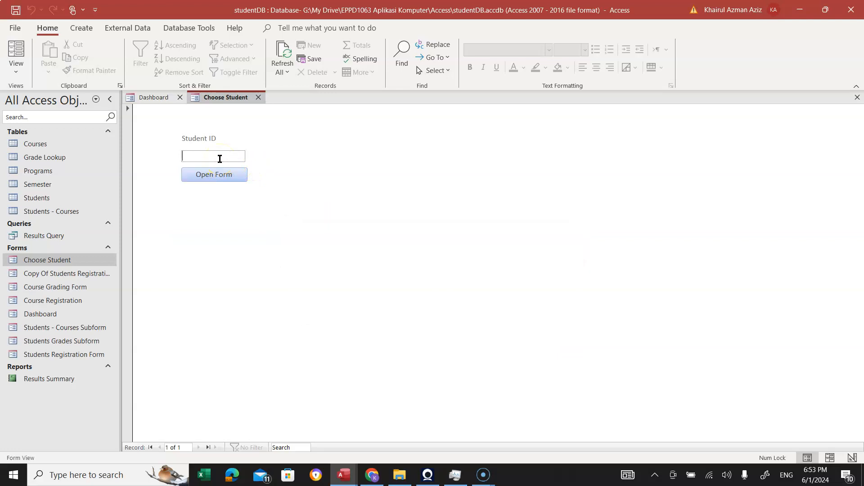
{"action": "type", "text": "9"}
{"action": "left_click", "coordinate": [216, 177]}
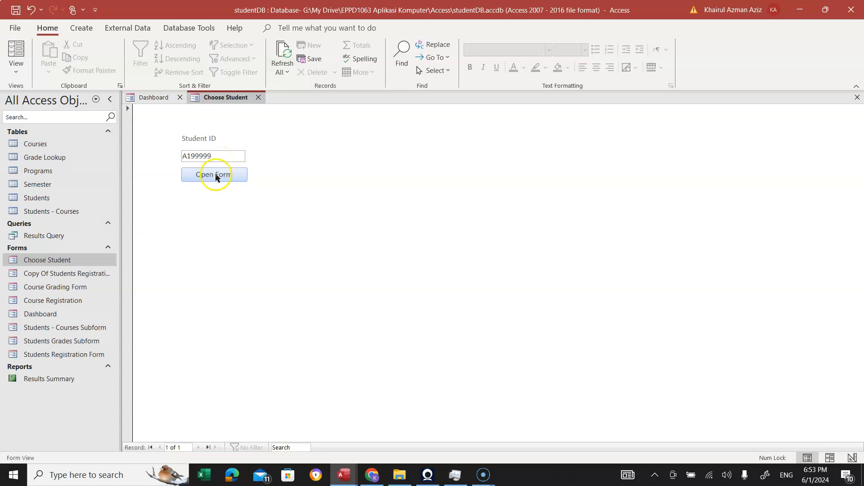
{"action": "left_click", "coordinate": [216, 175]}
{"action": "left_click", "coordinate": [319, 409]}
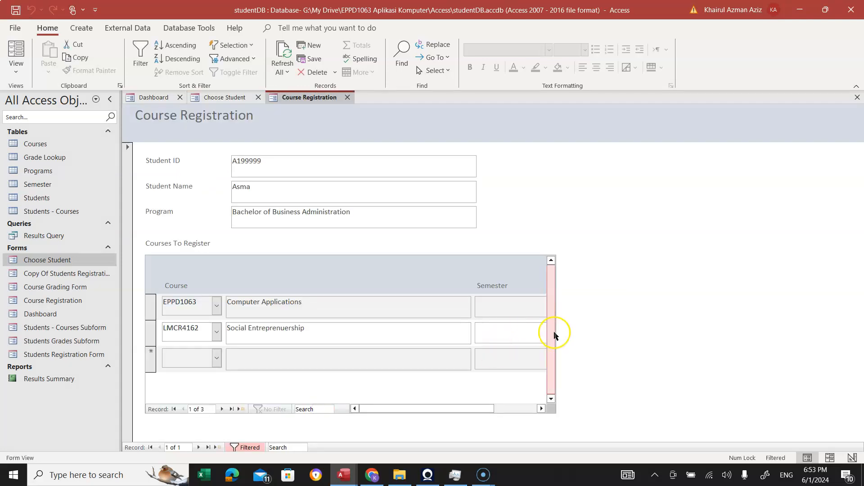
{"action": "left_click", "coordinate": [552, 336]}
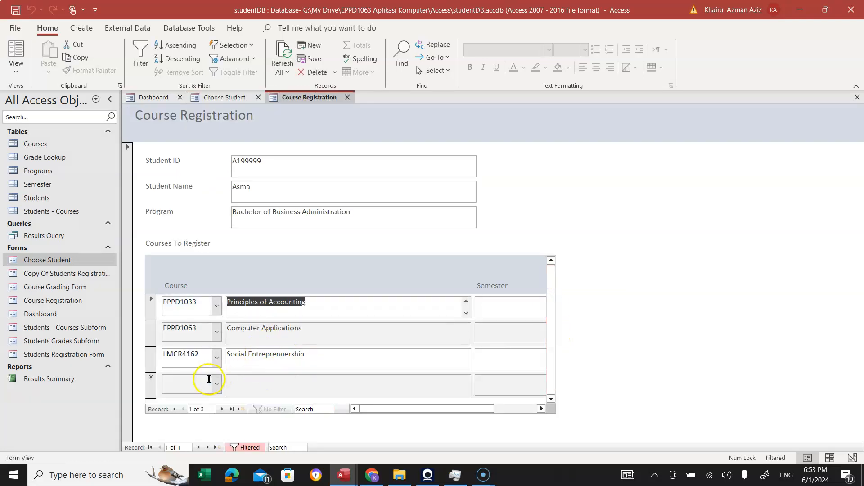
Register the student for EPPA3043 Accounting information Systems in semester 2 (2023/2024), and close the Course Registration and Choose Student forms.
{"action": "left_click", "coordinate": [216, 384]}
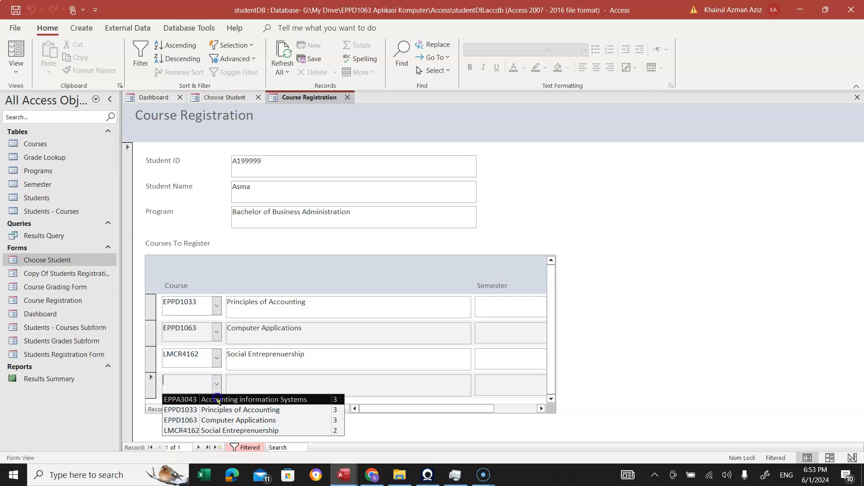
{"action": "left_click", "coordinate": [218, 400]}
{"action": "left_click_drag", "start_coordinate": [470, 413], "coordinate": [502, 411]}
{"action": "left_click", "coordinate": [486, 384]}
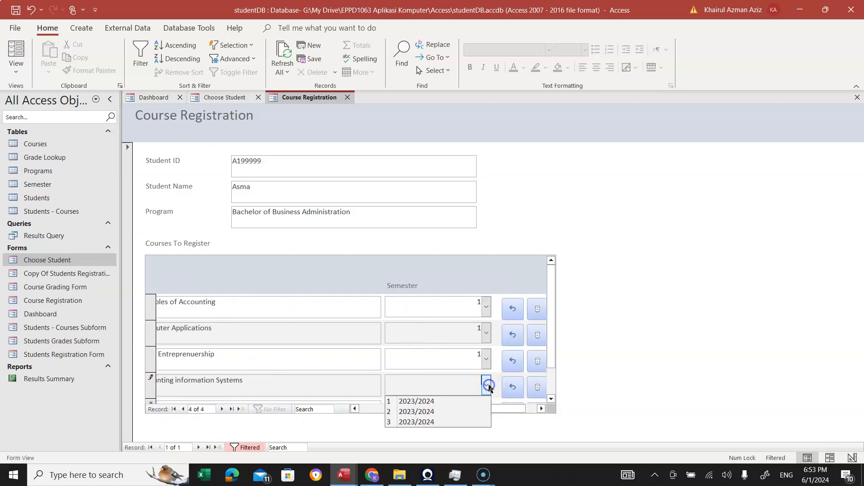
{"action": "left_click", "coordinate": [416, 411]}
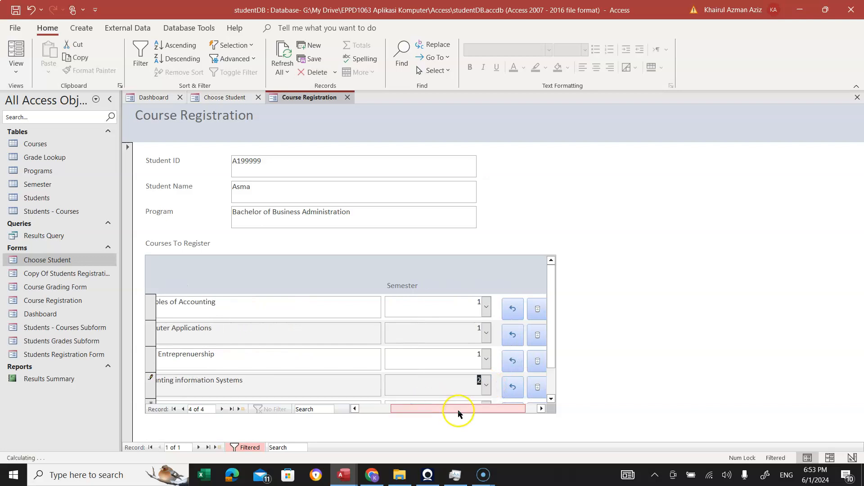
{"action": "left_click_drag", "start_coordinate": [458, 413], "coordinate": [517, 403]}
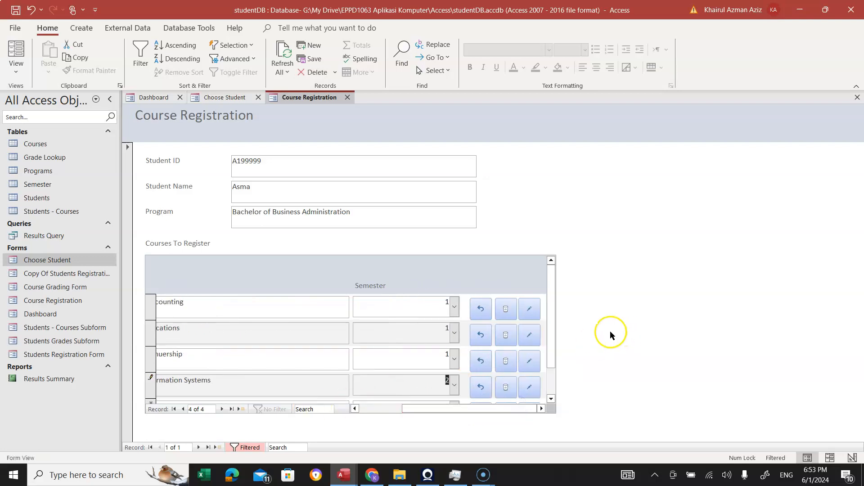
{"action": "left_click", "coordinate": [348, 98]}
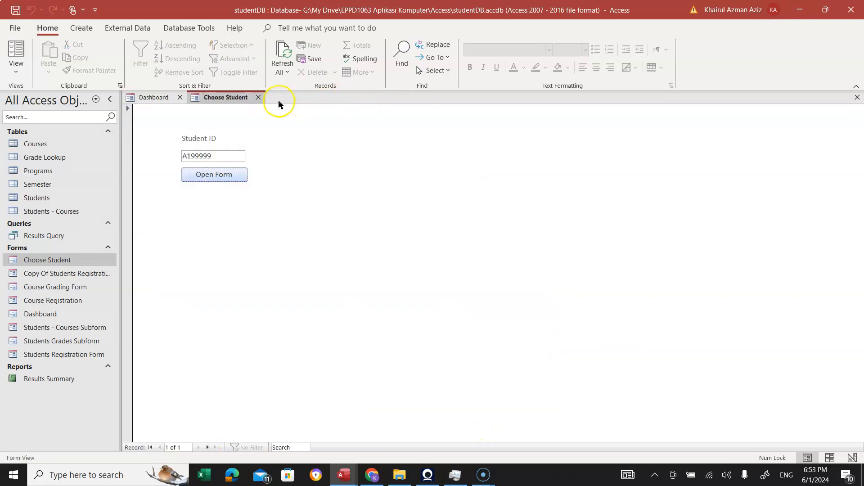
{"action": "left_click", "coordinate": [259, 97]}
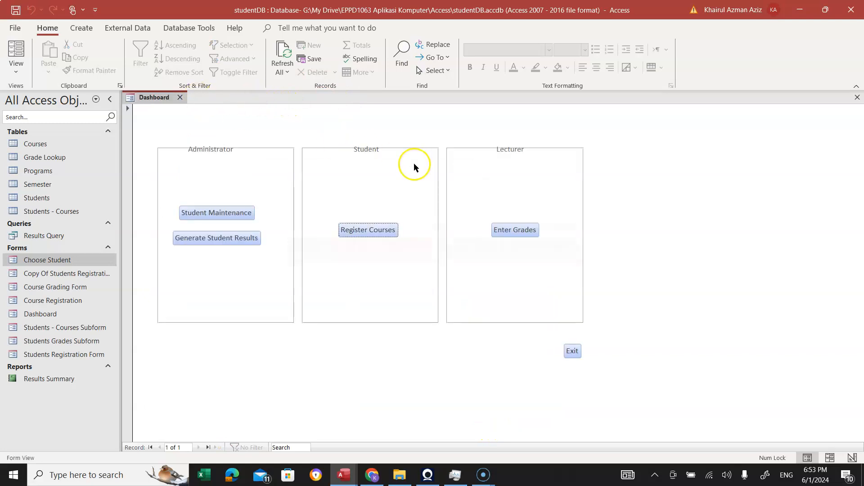
Test Enter Grades by checking the new EPPA3043 registration's grade cell in the Course Grading Form, and close the form.
{"action": "left_click", "coordinate": [516, 236]}
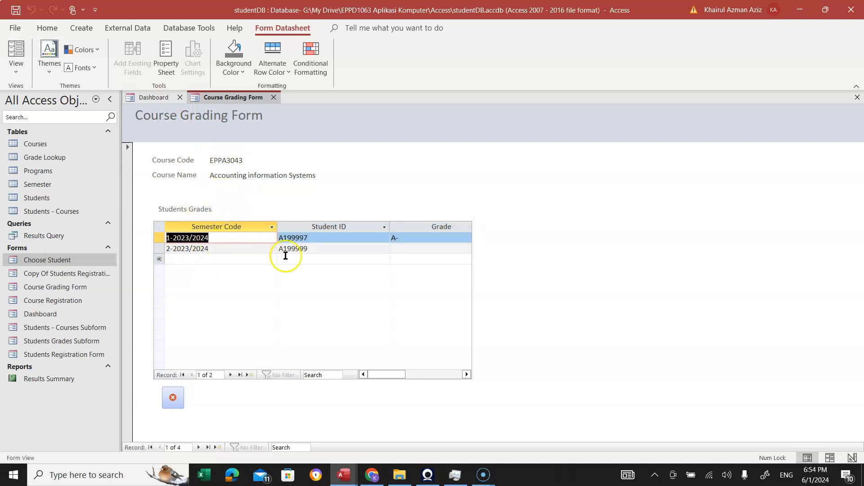
{"action": "left_click", "coordinate": [410, 249]}
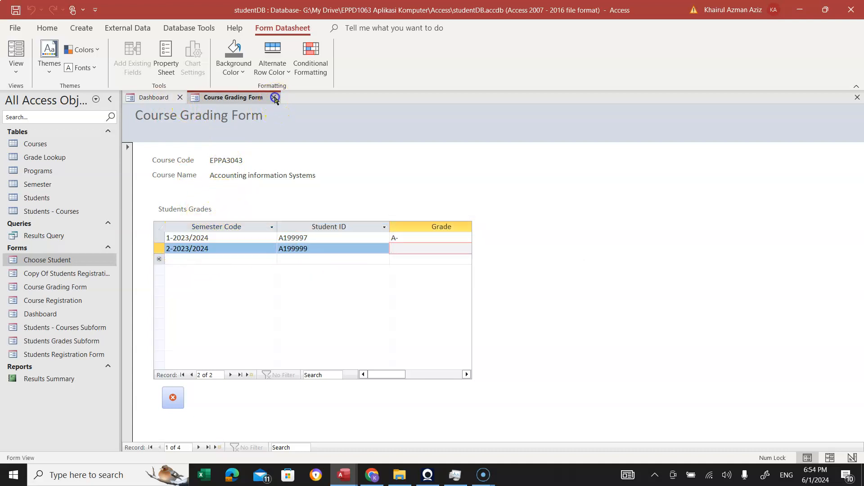
{"action": "left_click", "coordinate": [274, 98]}
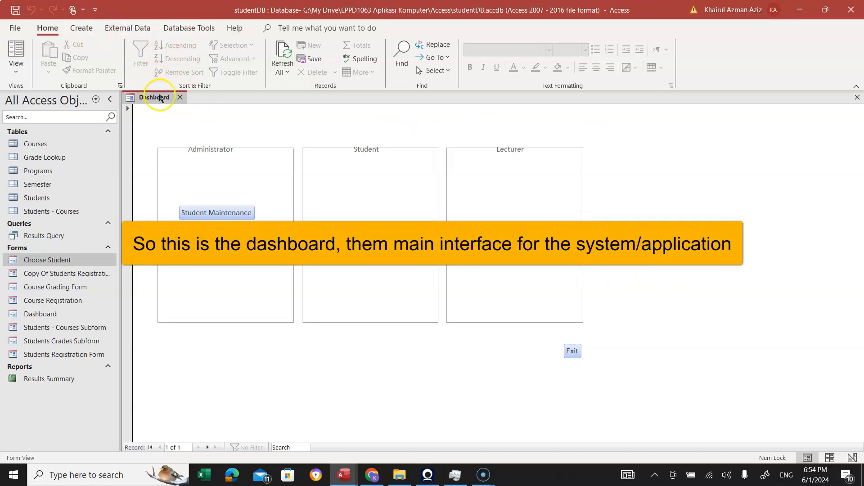
Switch the Dashboard to Design view and select its Detail section.
{"action": "left_click", "coordinate": [16, 68]}
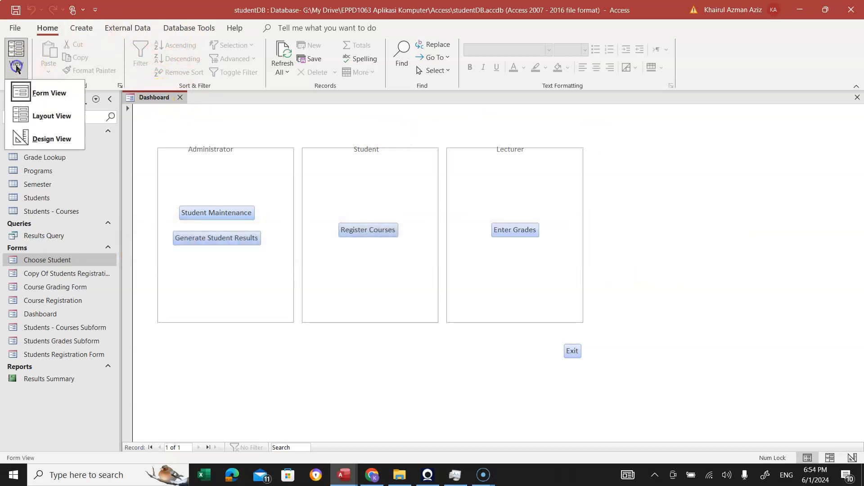
{"action": "left_click", "coordinate": [54, 141]}
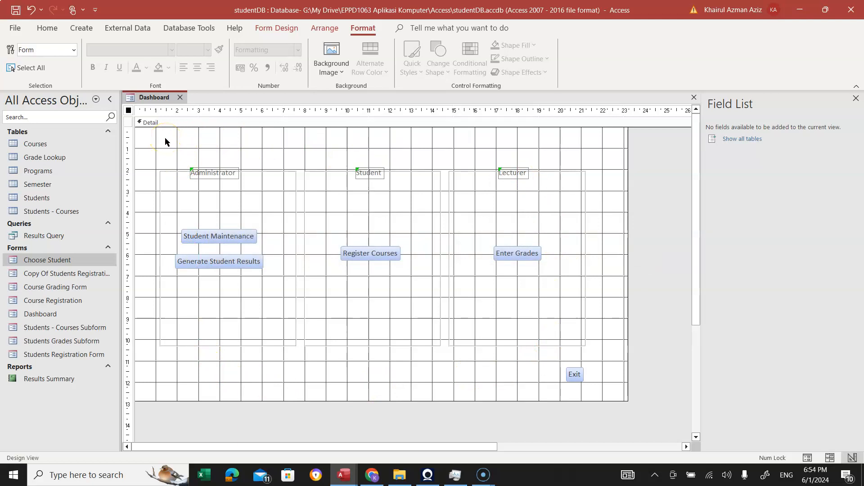
{"action": "left_click", "coordinate": [230, 207]}
{"action": "left_click", "coordinate": [374, 354]}
{"action": "left_click", "coordinate": [342, 293]}
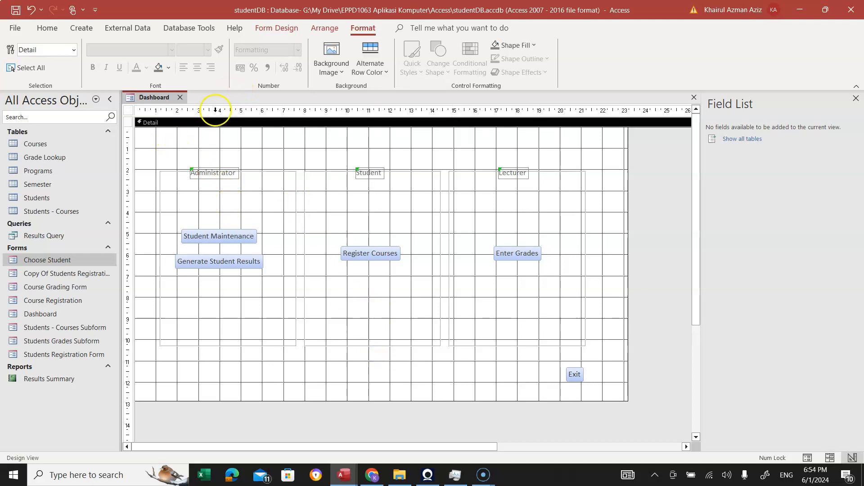
Examine the form design elements available for the Dashboard, including Option Group, Line, Insert Image and Tab Control.
{"action": "left_click", "coordinate": [282, 30]}
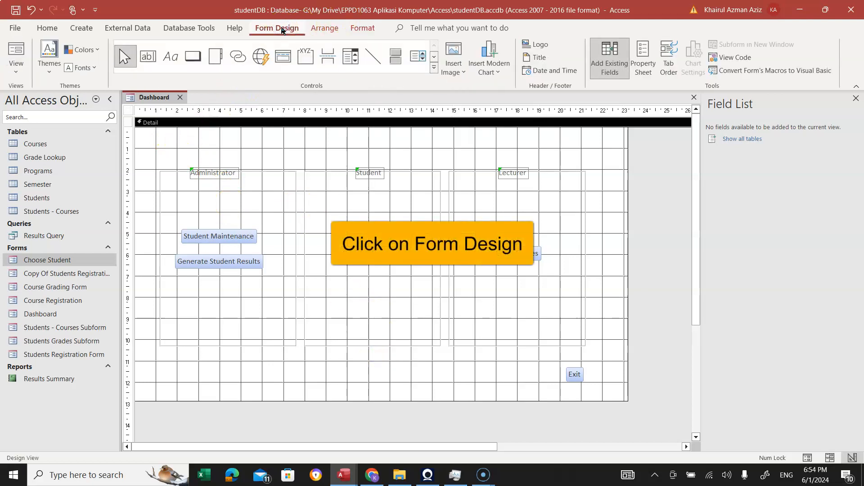
{"action": "left_click", "coordinate": [314, 65]}
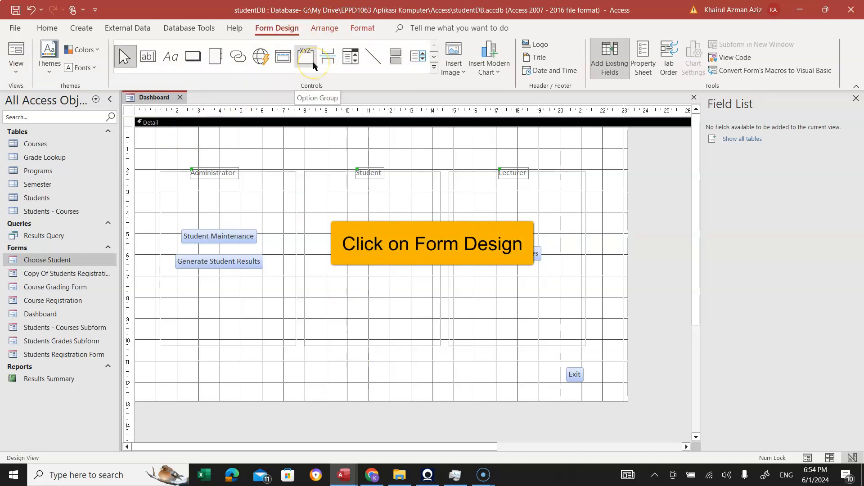
{"action": "left_click", "coordinate": [215, 261]}
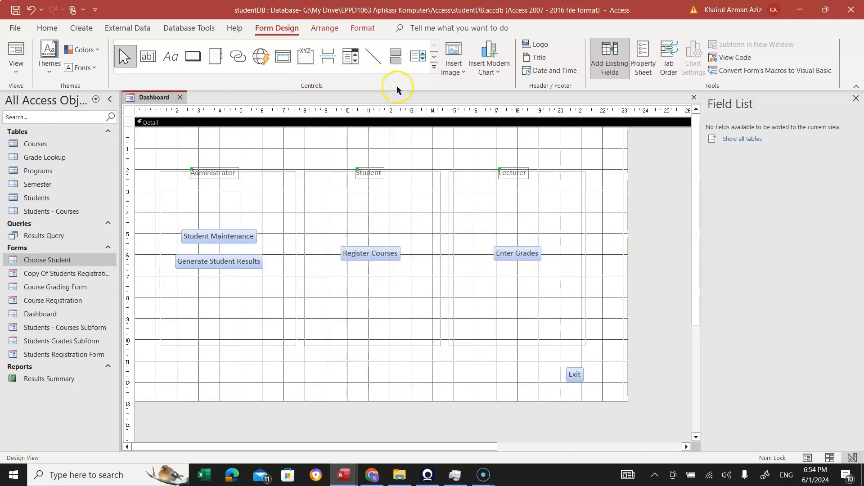
{"action": "left_click", "coordinate": [373, 60]}
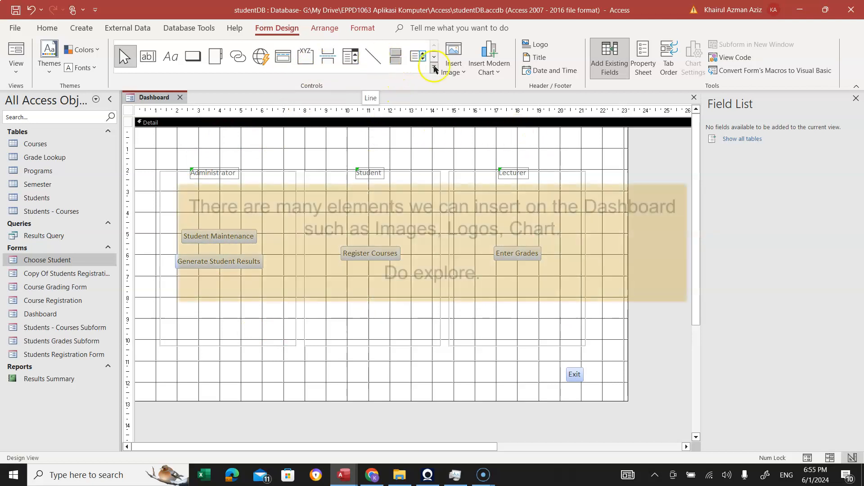
{"action": "left_click", "coordinate": [457, 72]}
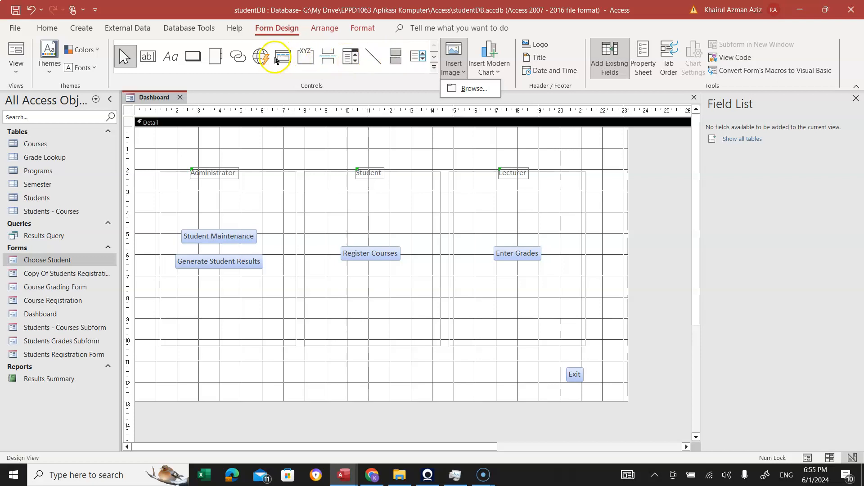
{"action": "left_click", "coordinate": [216, 61]}
{"action": "left_click", "coordinate": [216, 60]}
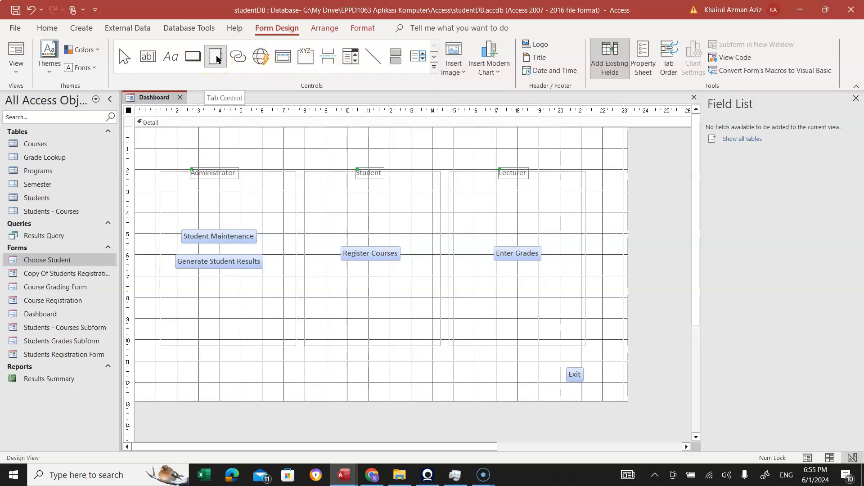